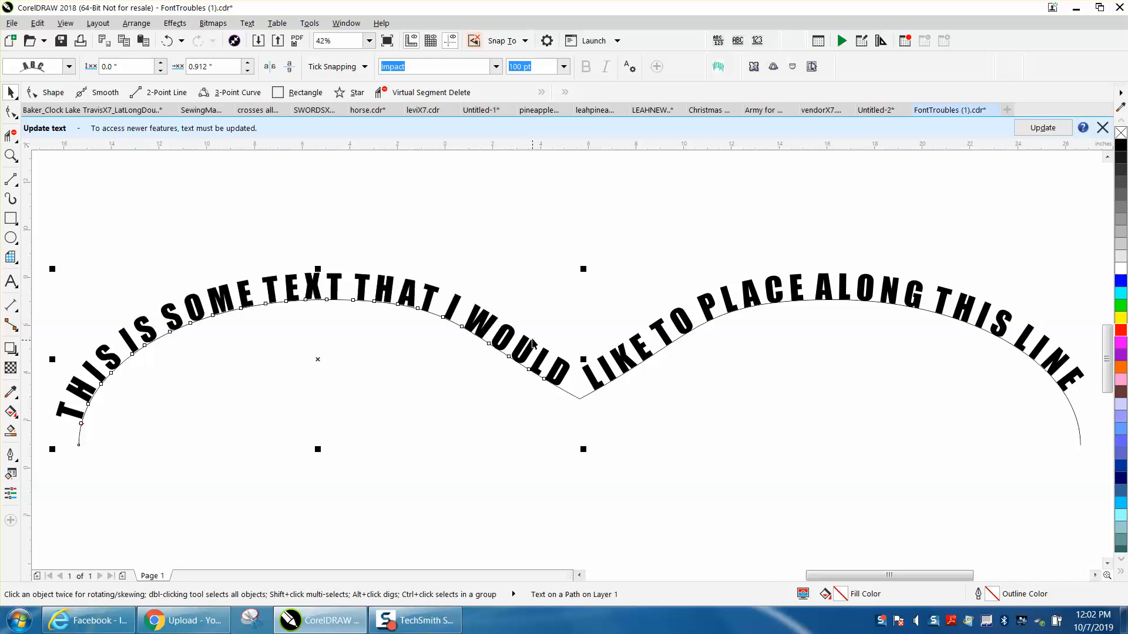
Break both halves of the curved text apart from the curves they are fitted to
{"action": "scroll", "coordinate": [531, 319], "scroll_direction": "down", "scroll_amount": 2}
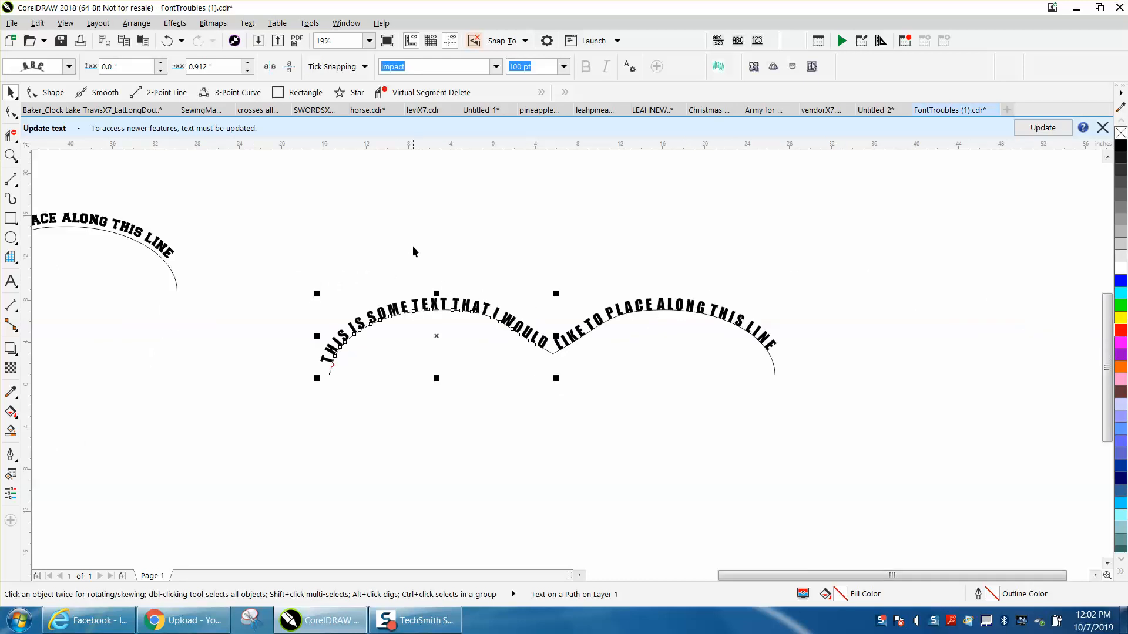
{"action": "left_click", "coordinate": [10, 156]}
{"action": "left_click_drag", "start_coordinate": [306, 267], "coordinate": [847, 419]}
{"action": "key", "text": "space"}
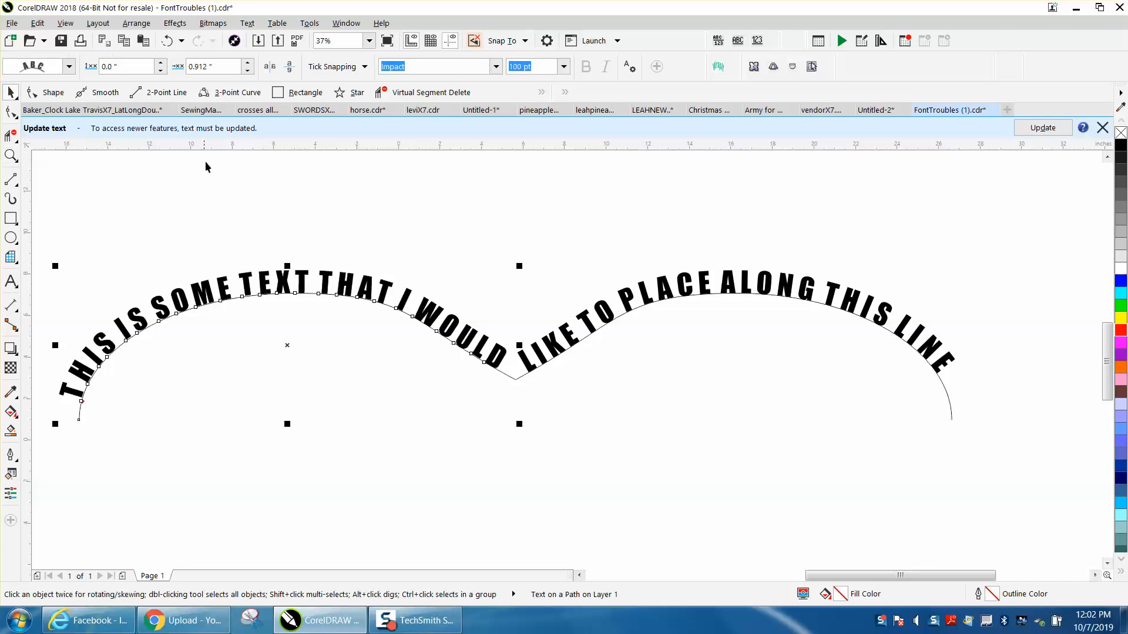
{"action": "left_click_drag", "start_coordinate": [45, 198], "coordinate": [996, 455]}
{"action": "left_click", "coordinate": [137, 23]}
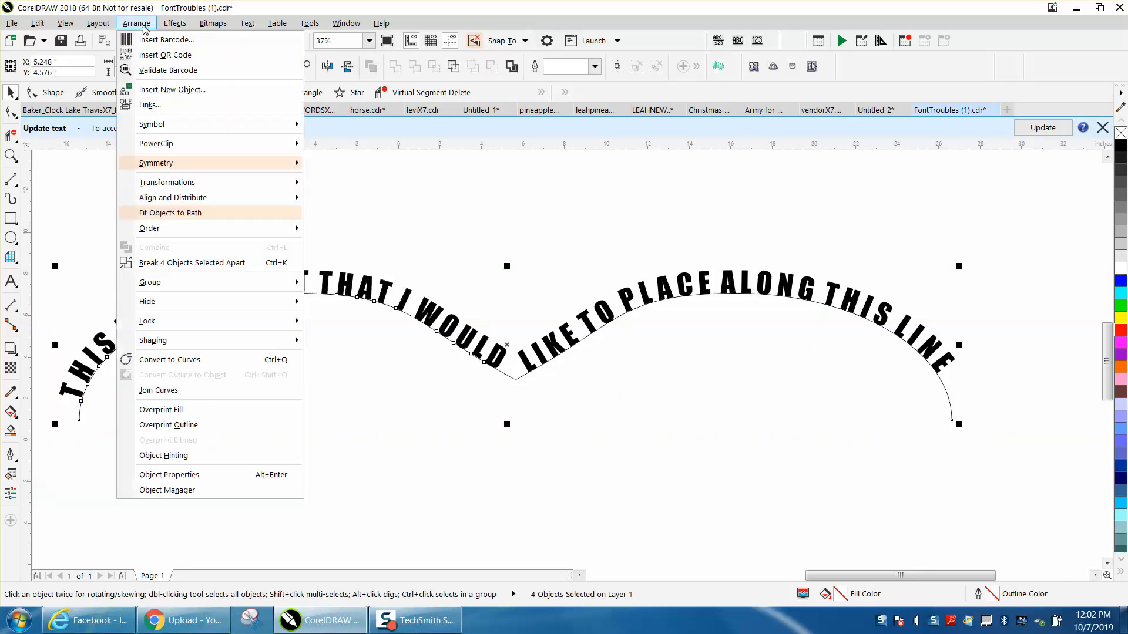
{"action": "left_click", "coordinate": [200, 263]}
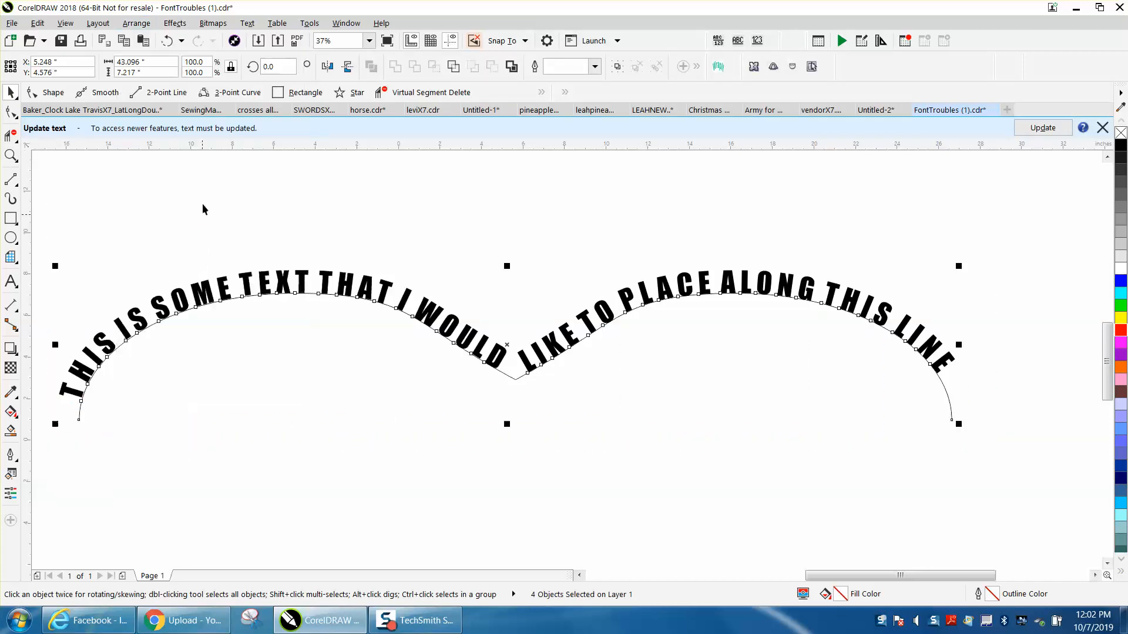
{"action": "left_click", "coordinate": [206, 201]}
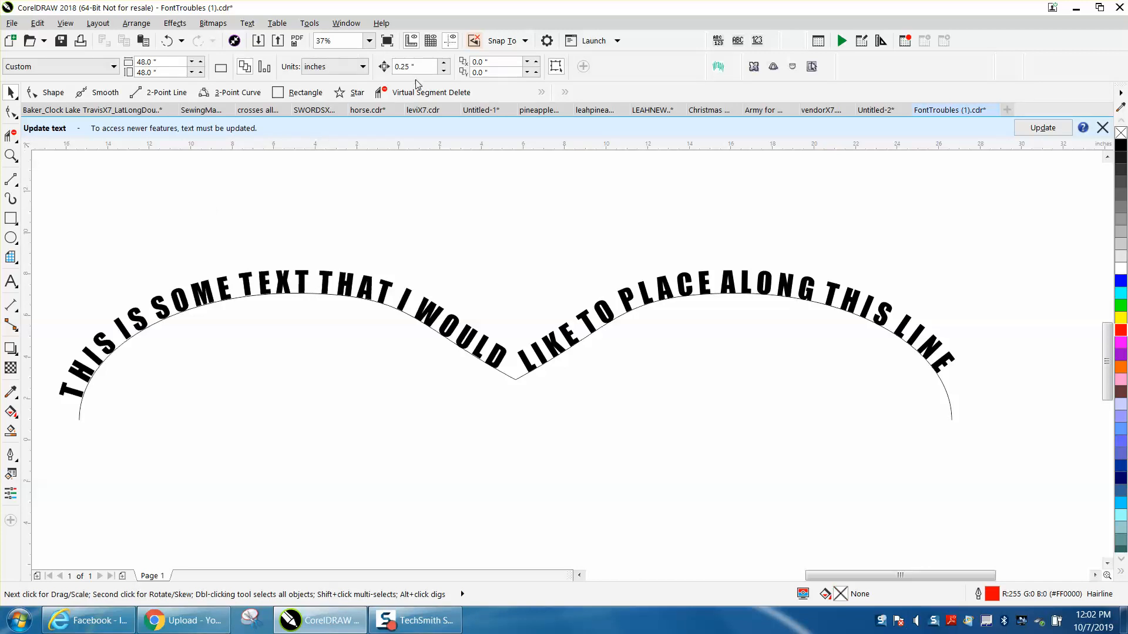
Nudge the left baseline curve down 0.75 inches, away from its text
{"action": "left_click", "coordinate": [312, 293]}
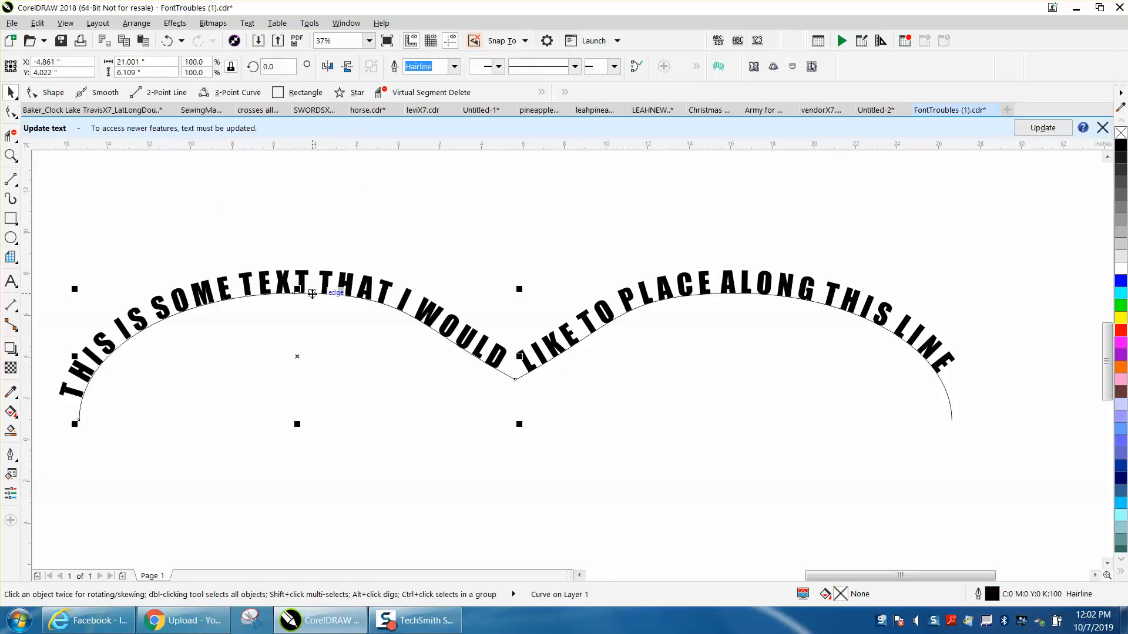
{"action": "key", "text": "Down"}
{"action": "key", "text": "Down"}
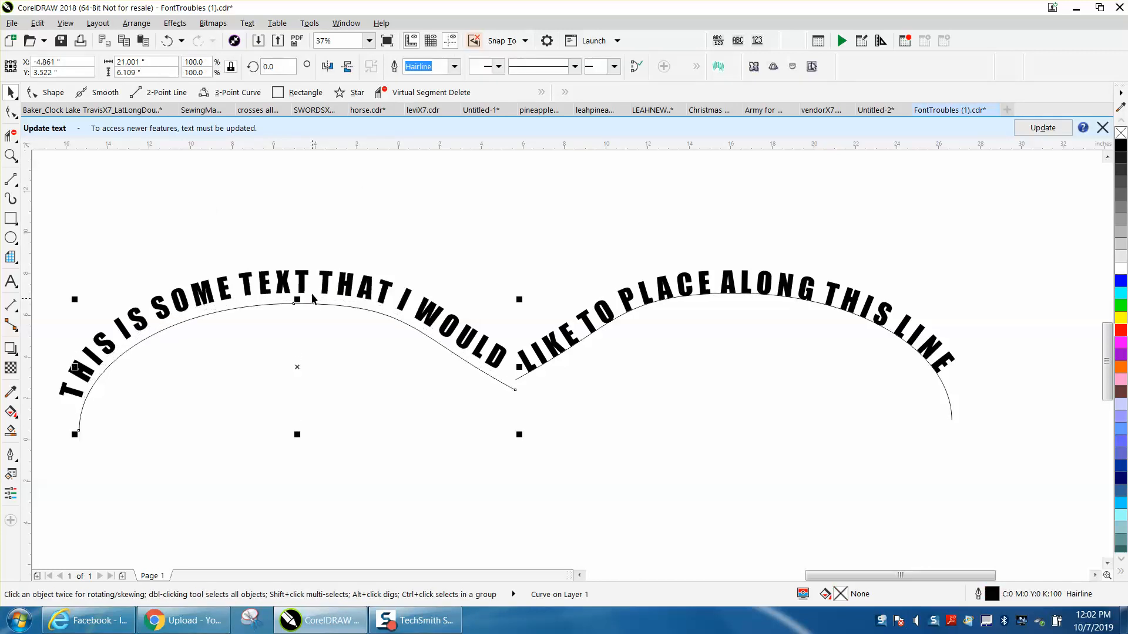
{"action": "key", "text": "Down"}
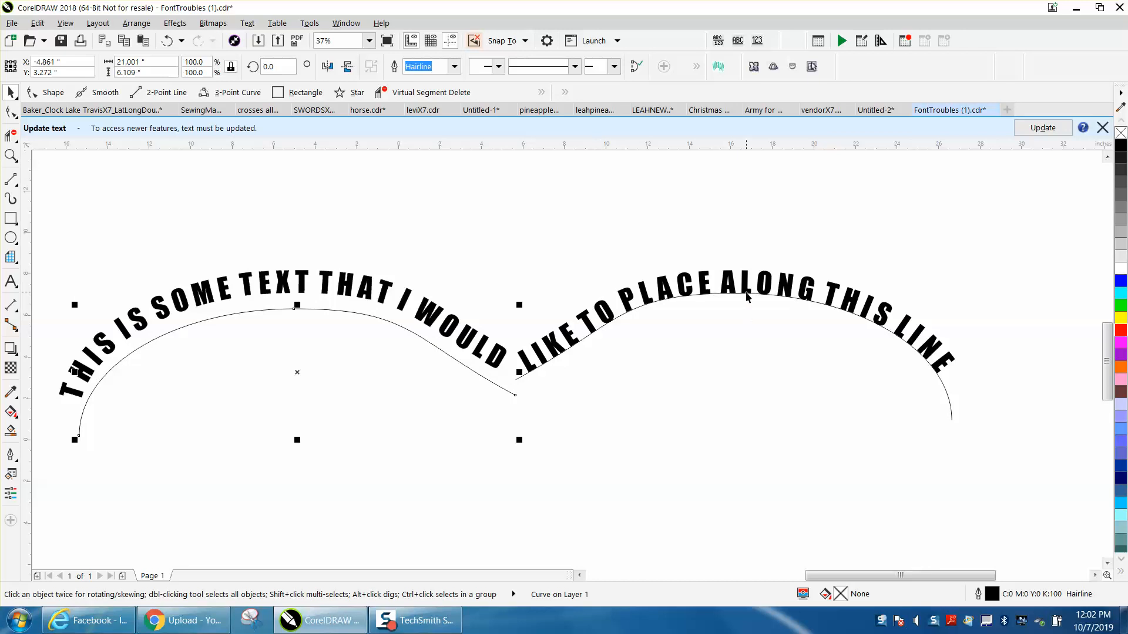
{"action": "key", "text": "Escape"}
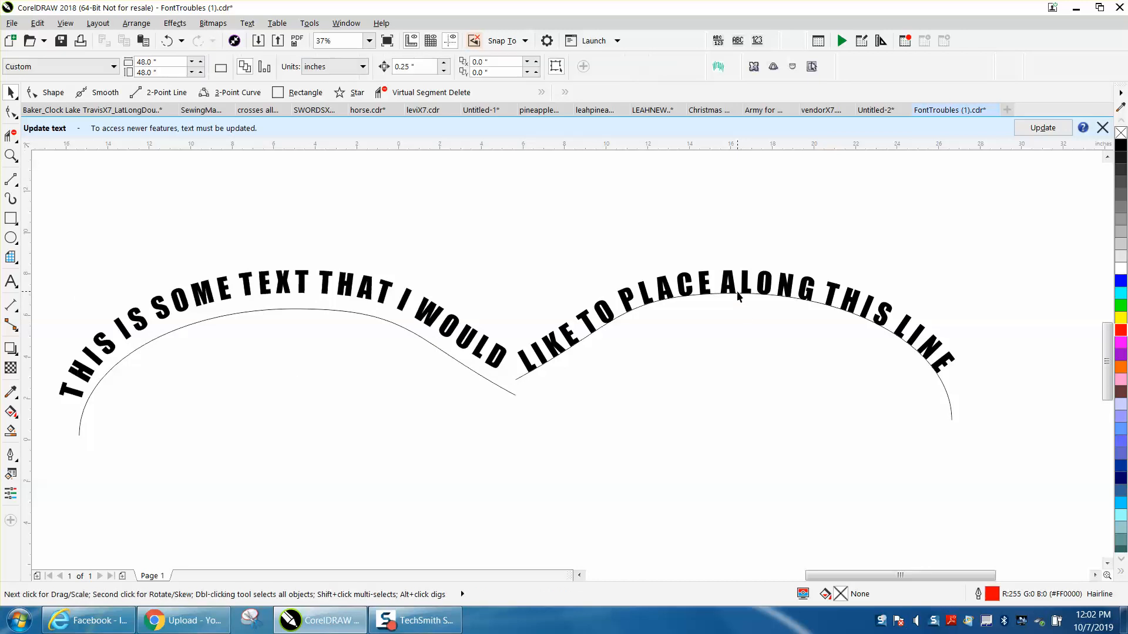
Nudge the right baseline curve down 0.75 inches so it meets the left curve
{"action": "left_click", "coordinate": [939, 376]}
{"action": "key", "text": "Down"}
{"action": "key", "text": "Down"}
{"action": "key", "text": "Down"}
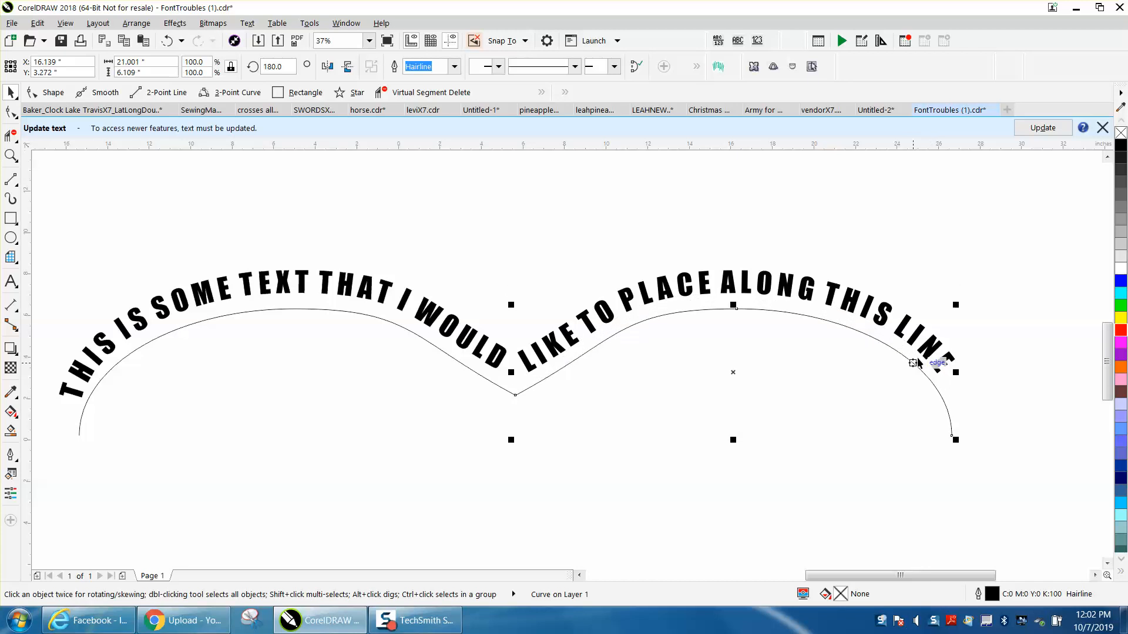
Combine the left and right baseline curves into a single object
{"action": "left_click", "coordinate": [417, 329], "text": "shift"}
{"action": "left_click", "coordinate": [131, 23]}
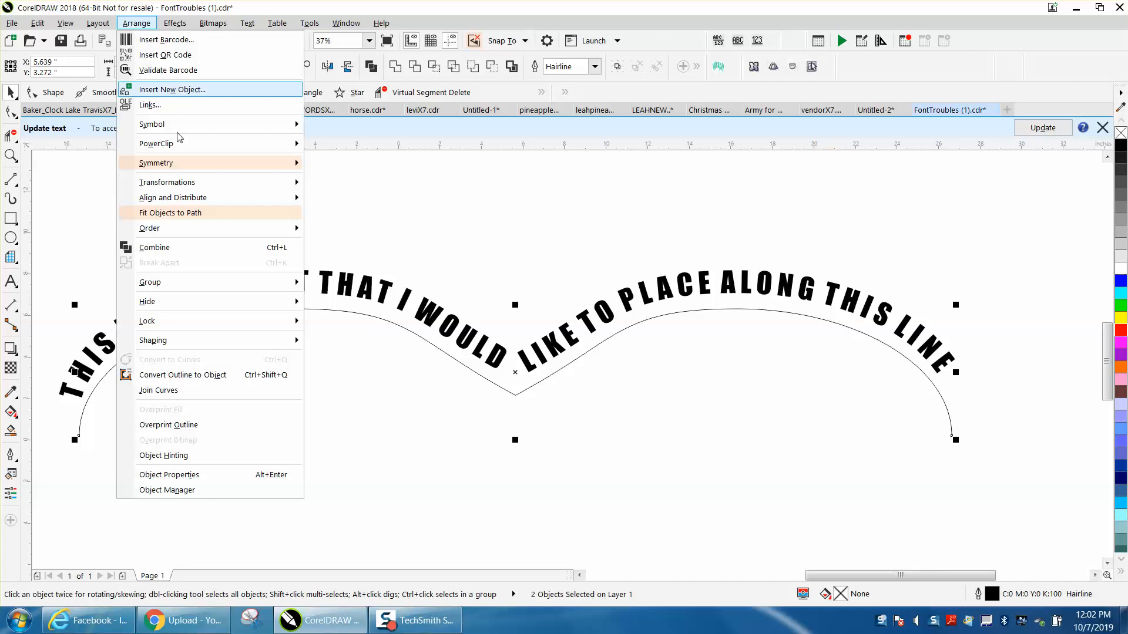
{"action": "left_click", "coordinate": [254, 249]}
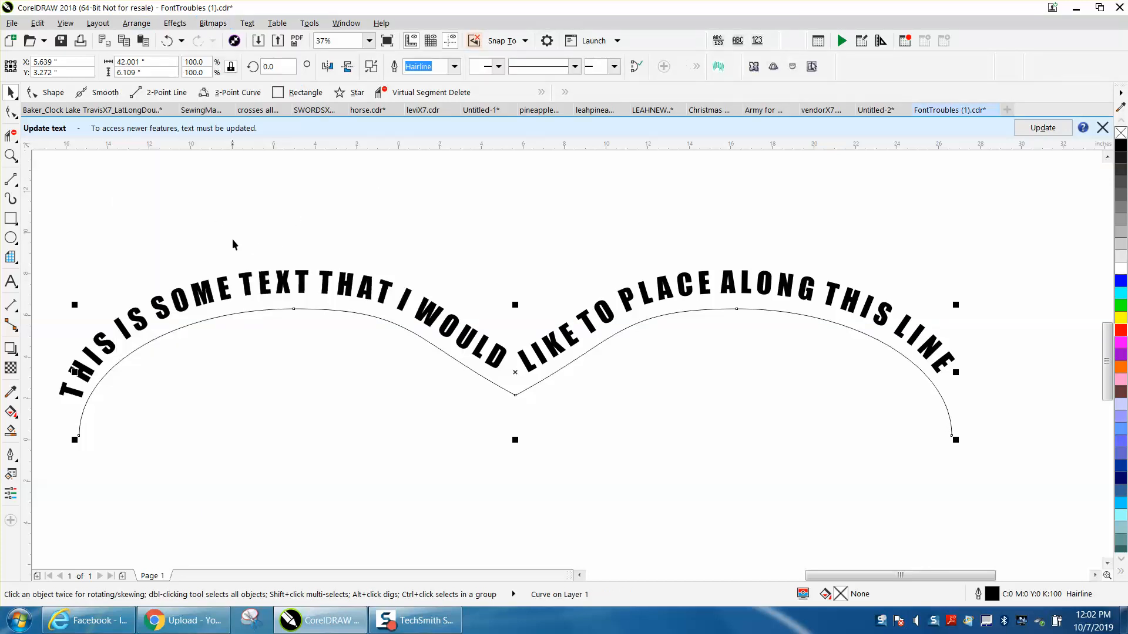
Remove the black fill from both halves of the text and give them red outlines
{"action": "left_click", "coordinate": [318, 262]}
{"action": "left_click", "coordinate": [304, 277]}
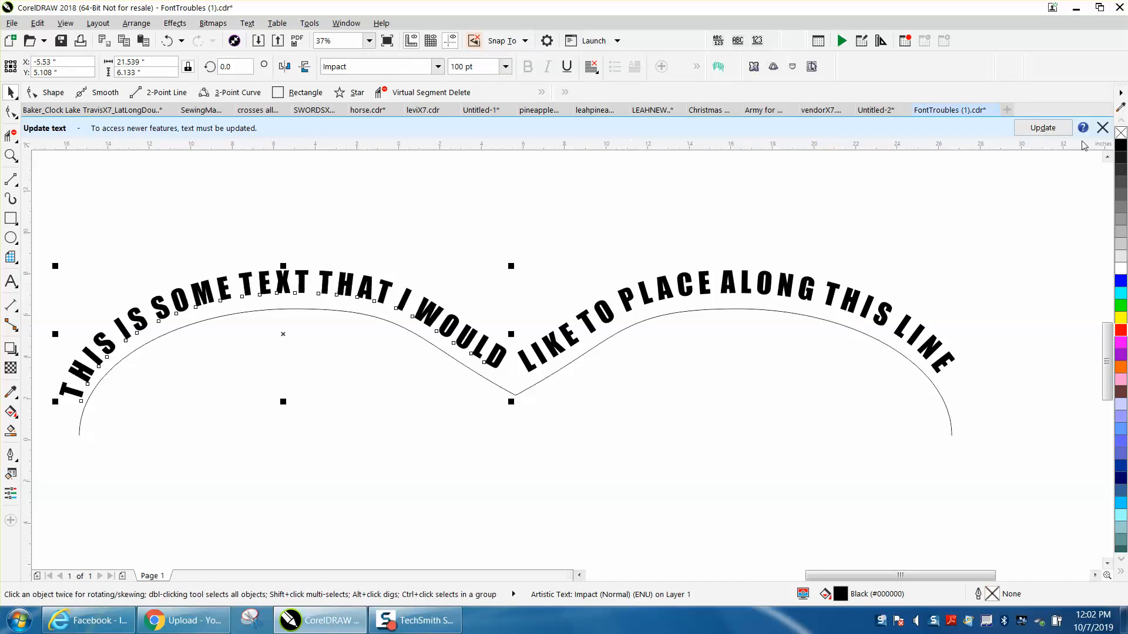
{"action": "left_click", "coordinate": [1121, 132]}
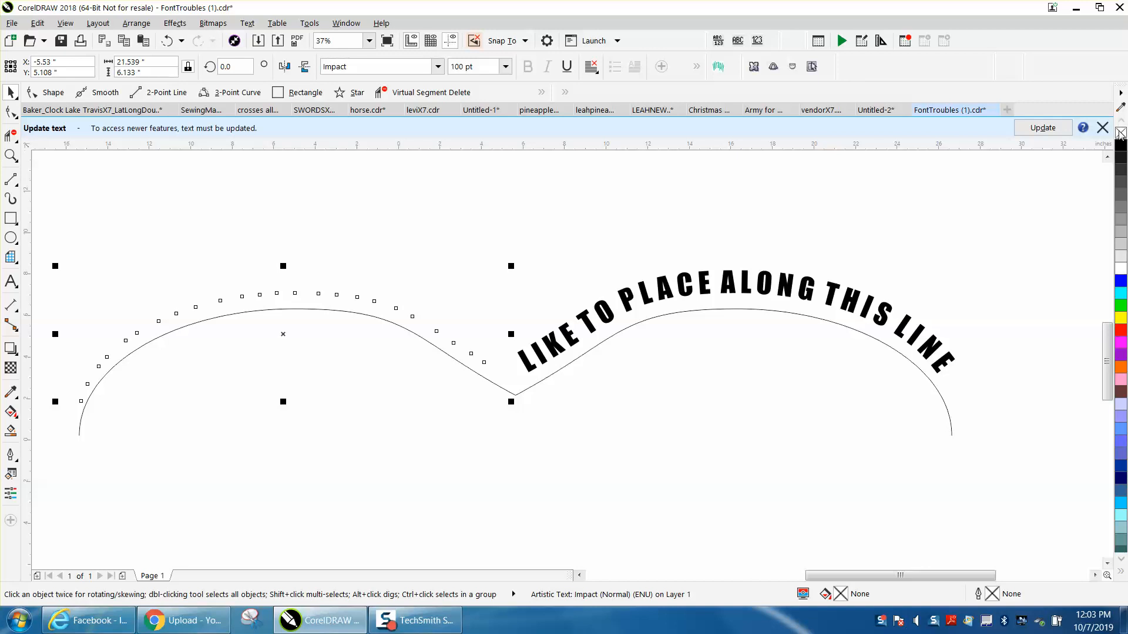
{"action": "right_click", "coordinate": [1121, 333]}
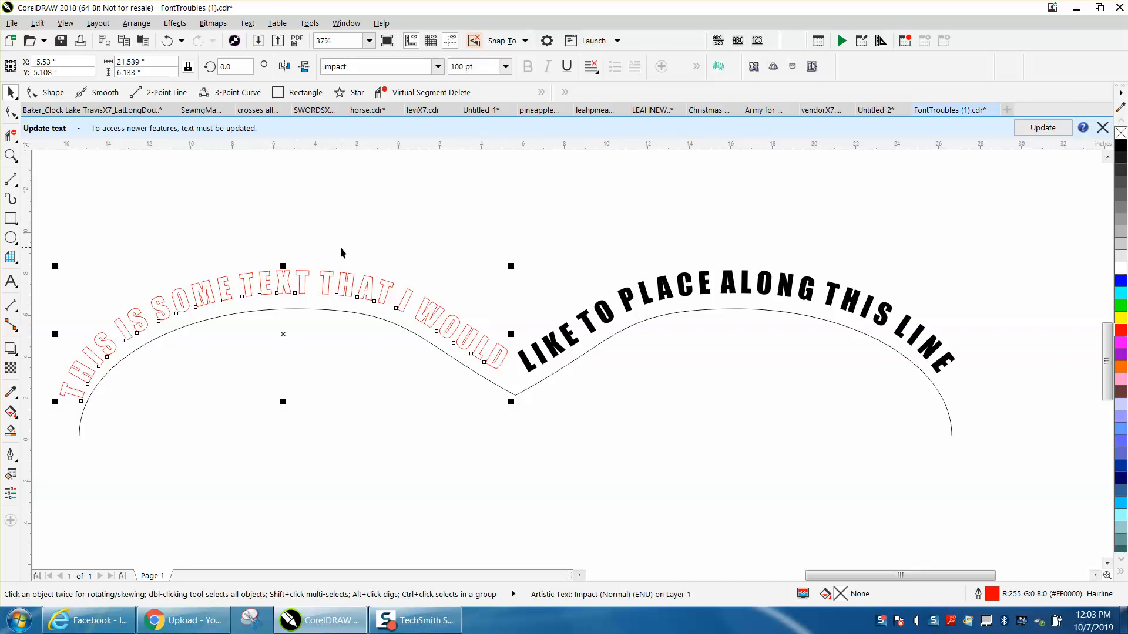
{"action": "left_click", "coordinate": [565, 334]}
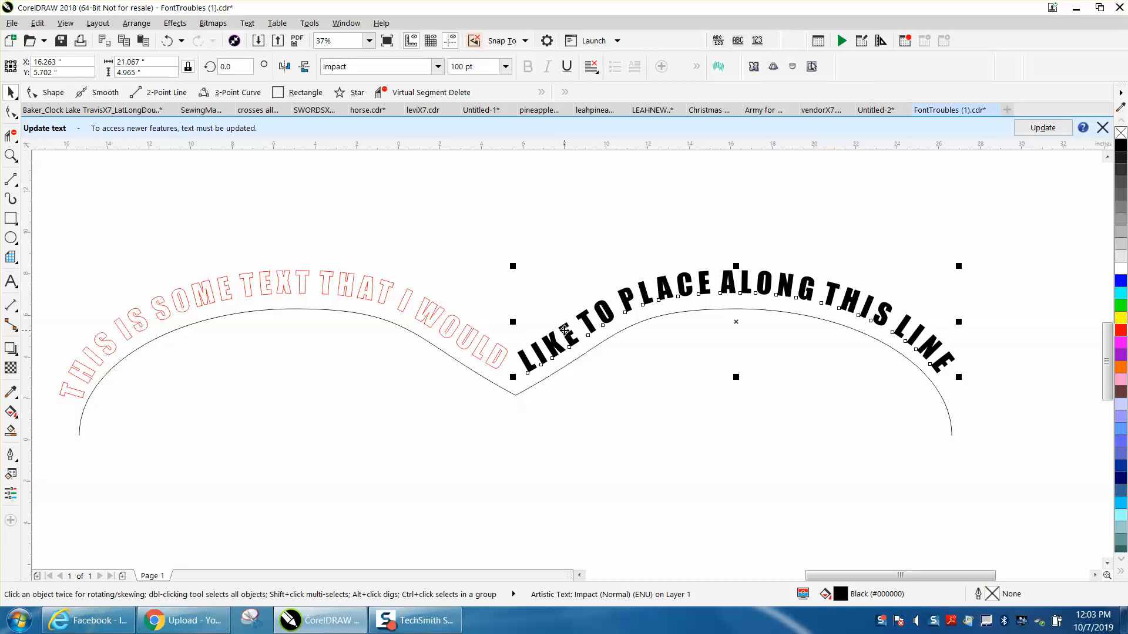
{"action": "left_click", "coordinate": [1120, 134]}
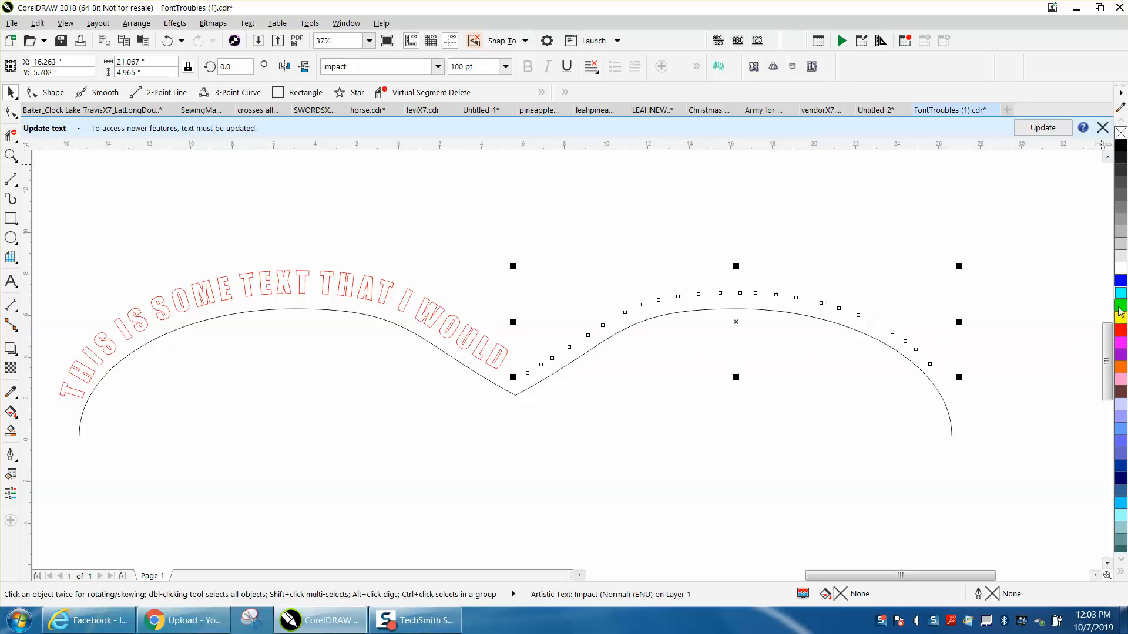
{"action": "right_click", "coordinate": [1120, 330]}
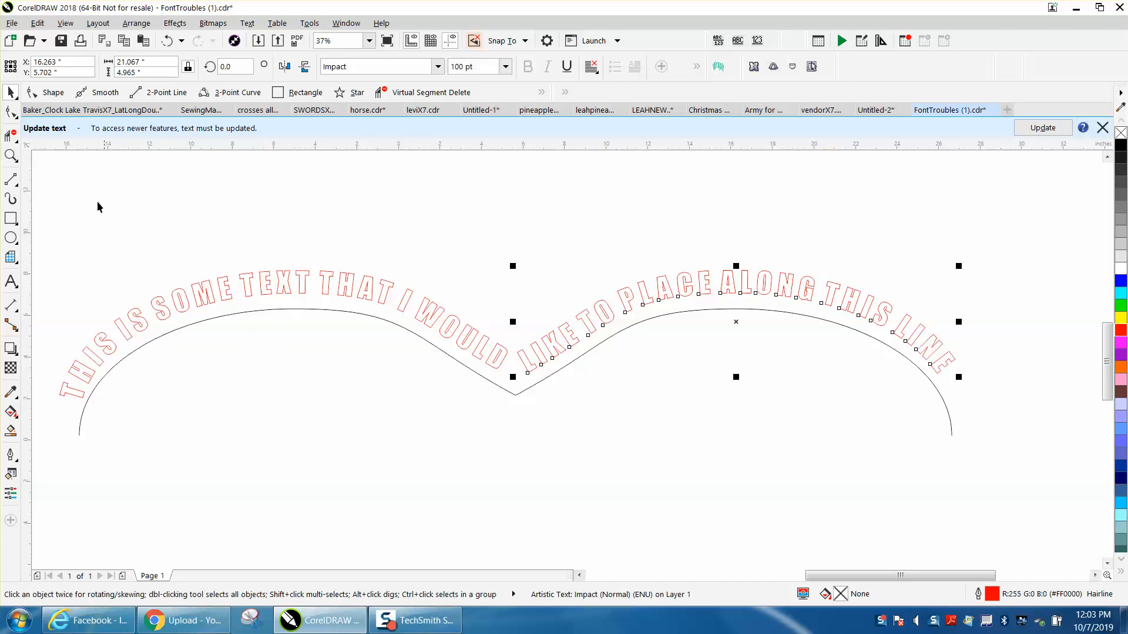
{"action": "left_click_drag", "start_coordinate": [60, 210], "coordinate": [51, 340]}
{"action": "left_click_drag", "start_coordinate": [590, 458], "coordinate": [1012, 466]}
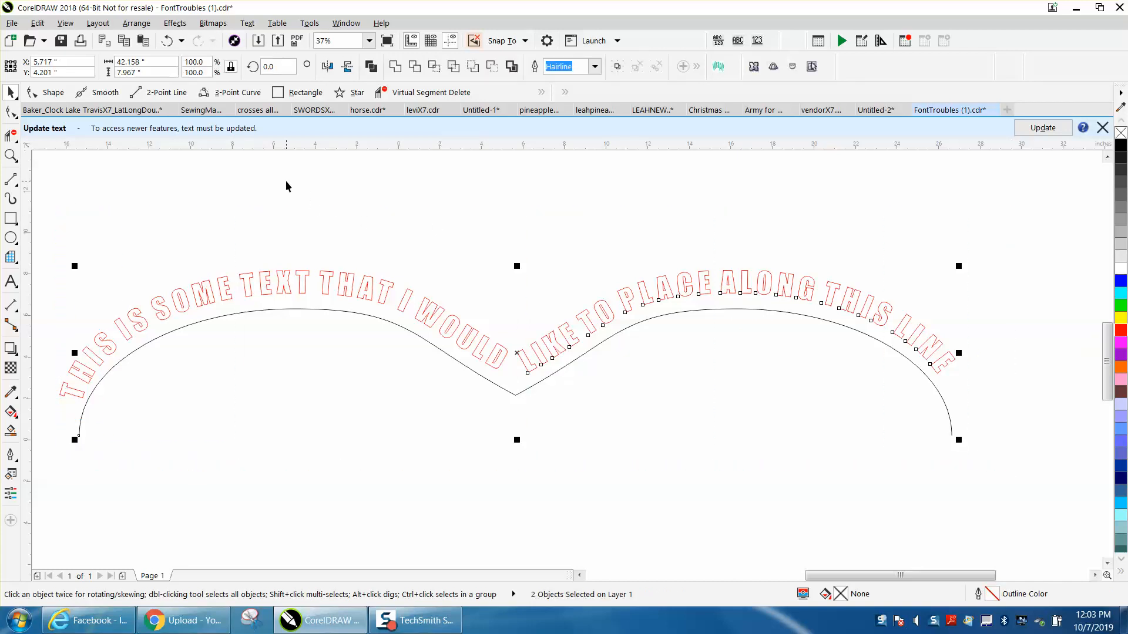
{"action": "scroll", "coordinate": [327, 178], "scroll_direction": "down", "scroll_amount": 2}
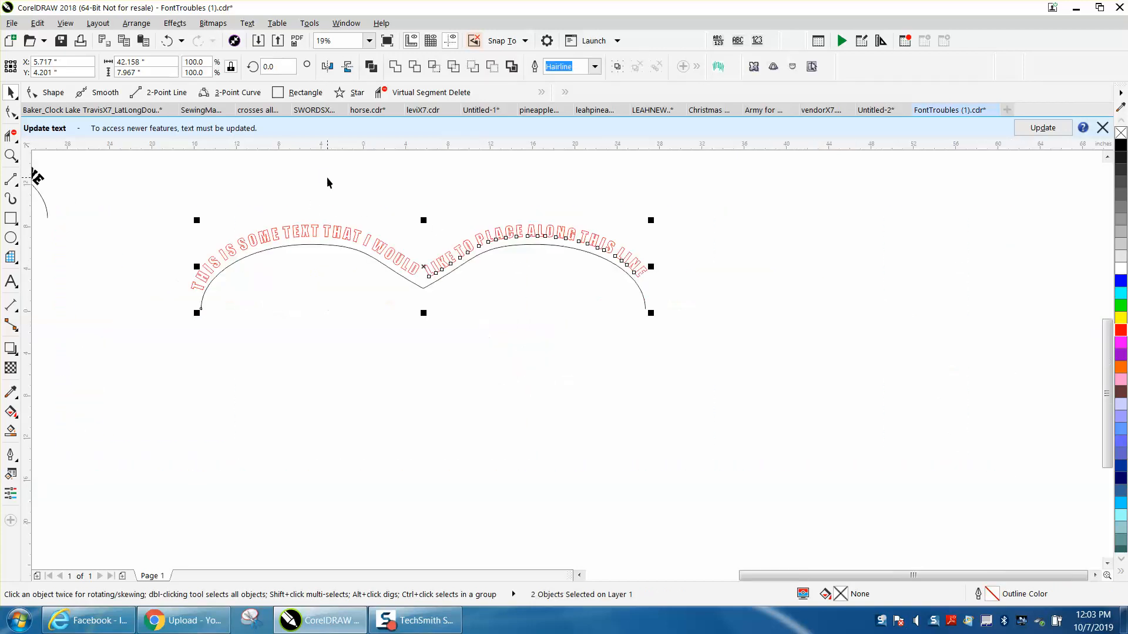
{"action": "left_click", "coordinate": [352, 166]}
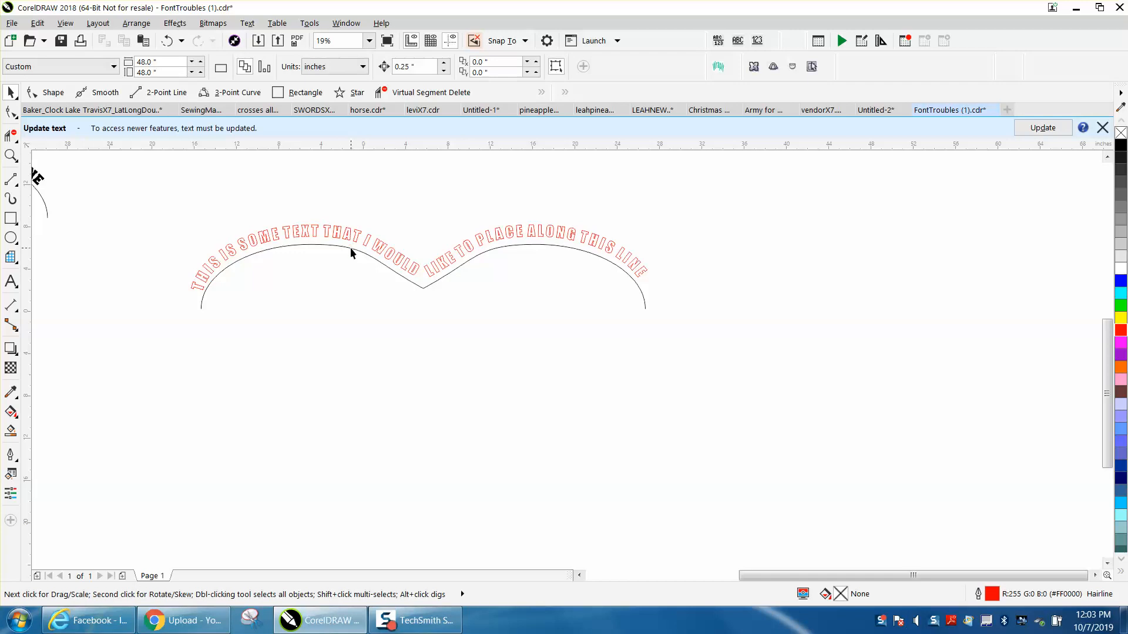
Try a one-step contour with a 0.5-inch offset around the combined baseline curve
{"action": "left_click", "coordinate": [400, 276]}
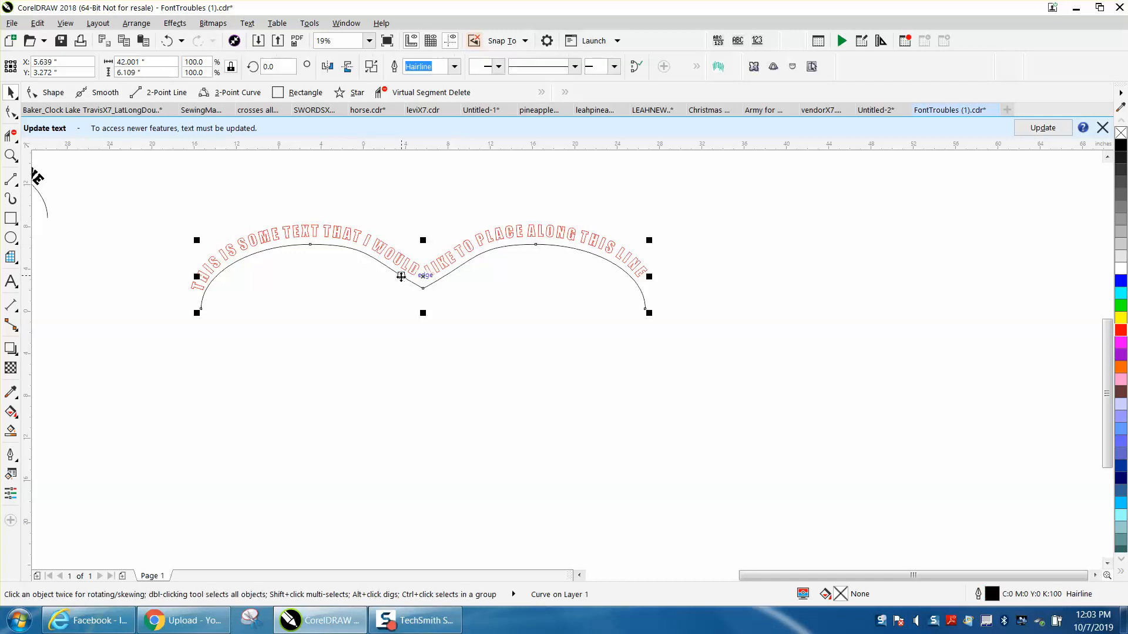
{"action": "left_click", "coordinate": [175, 23]}
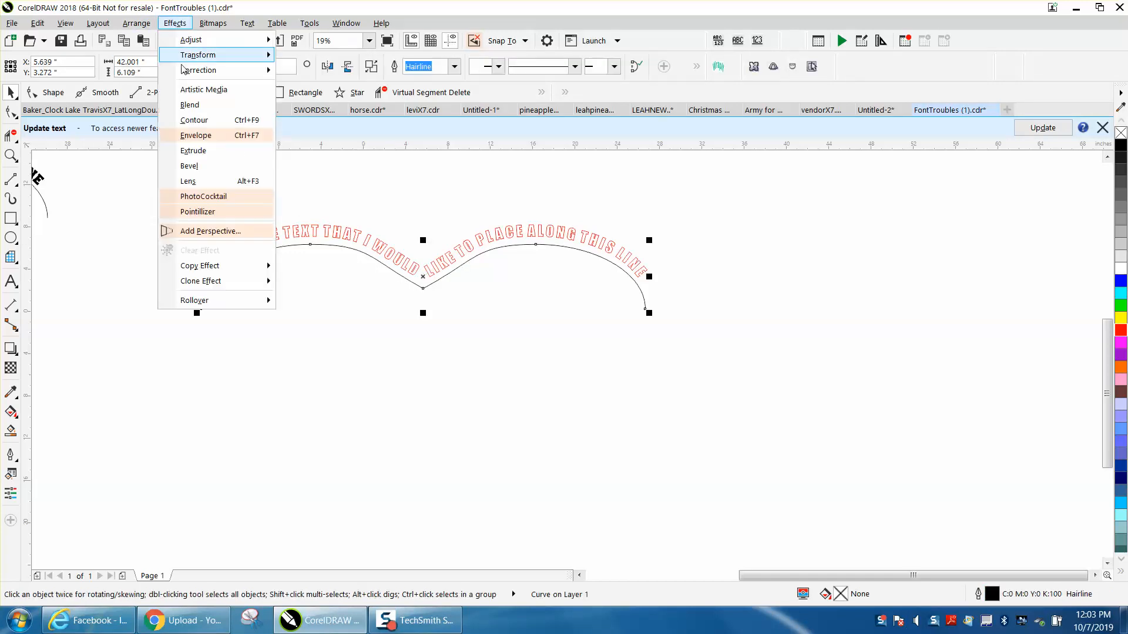
{"action": "left_click", "coordinate": [195, 121]}
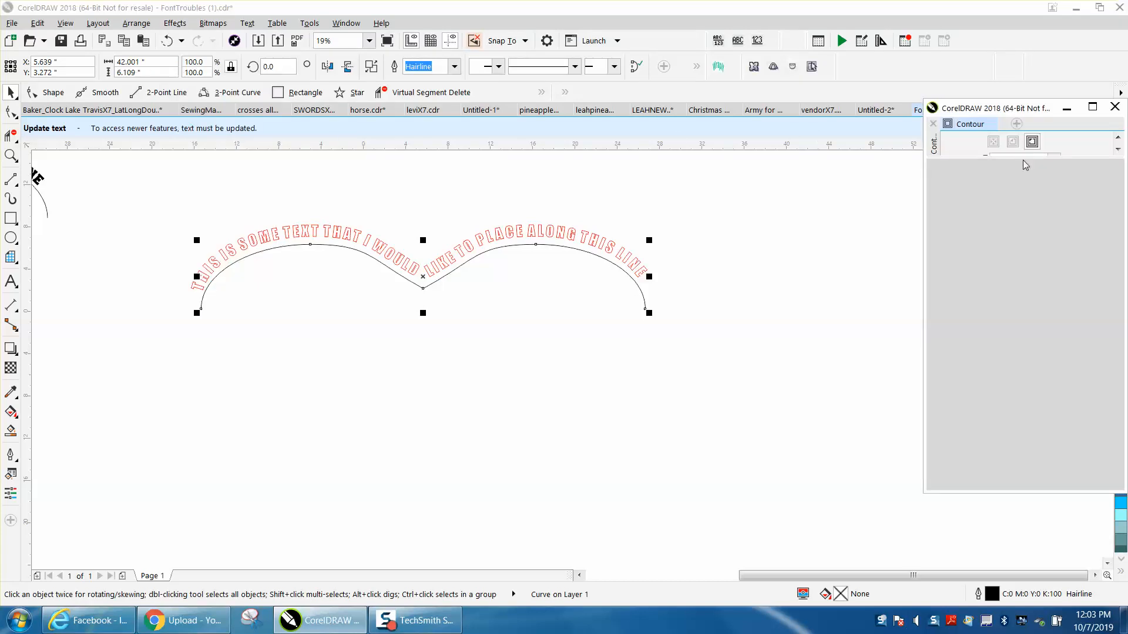
{"action": "left_click_drag", "start_coordinate": [1065, 161], "coordinate": [1071, 445]}
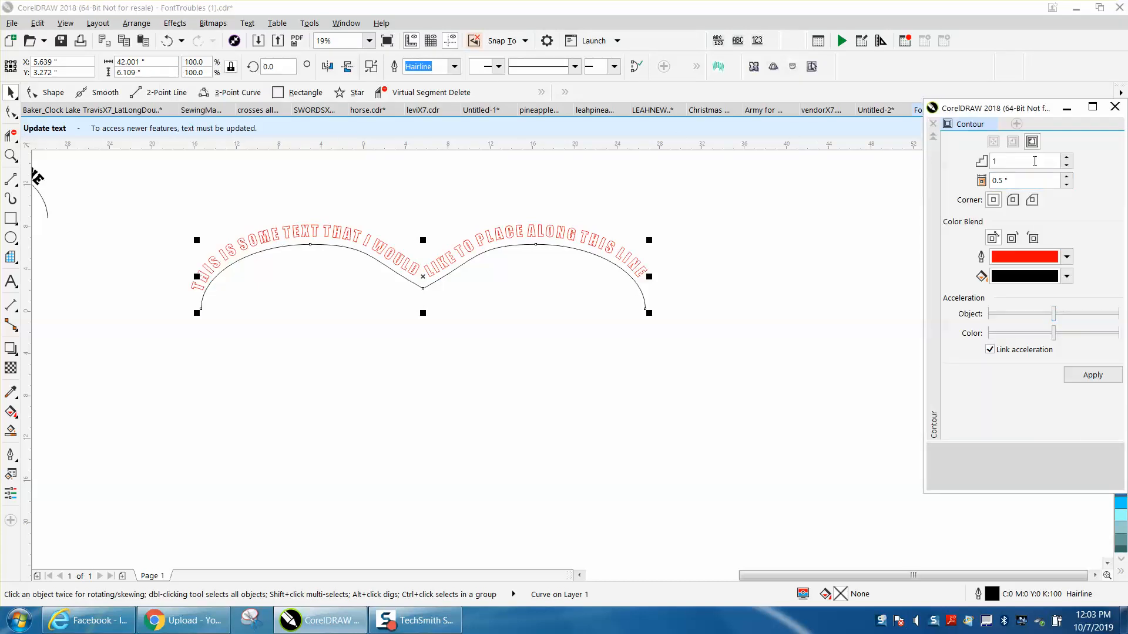
{"action": "left_click", "coordinate": [1032, 143]}
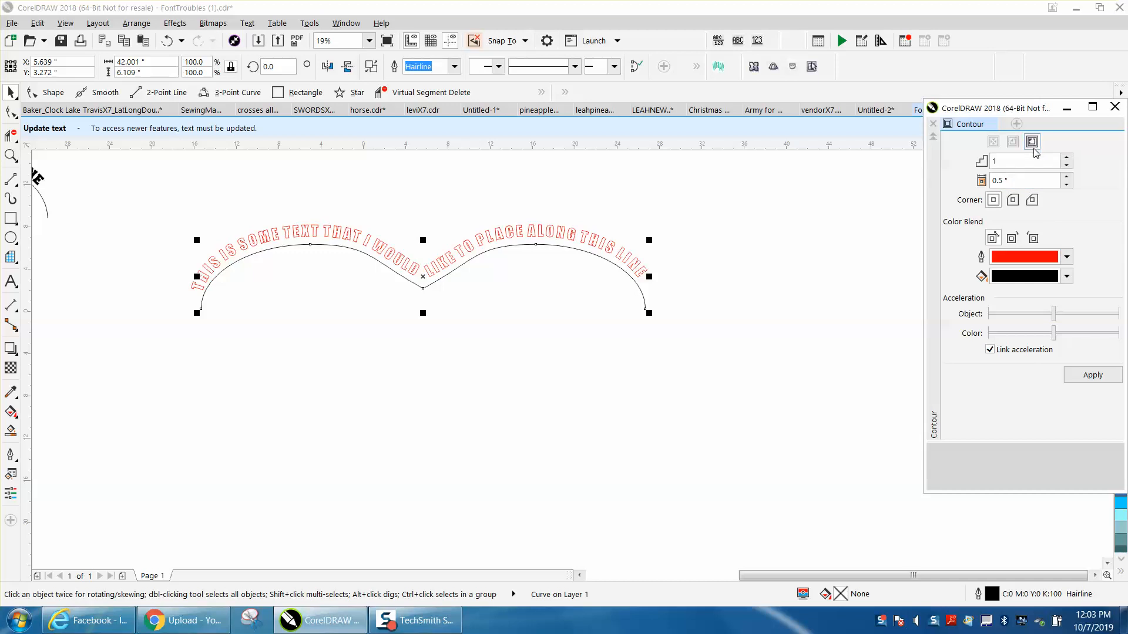
{"action": "left_click", "coordinate": [1094, 377]}
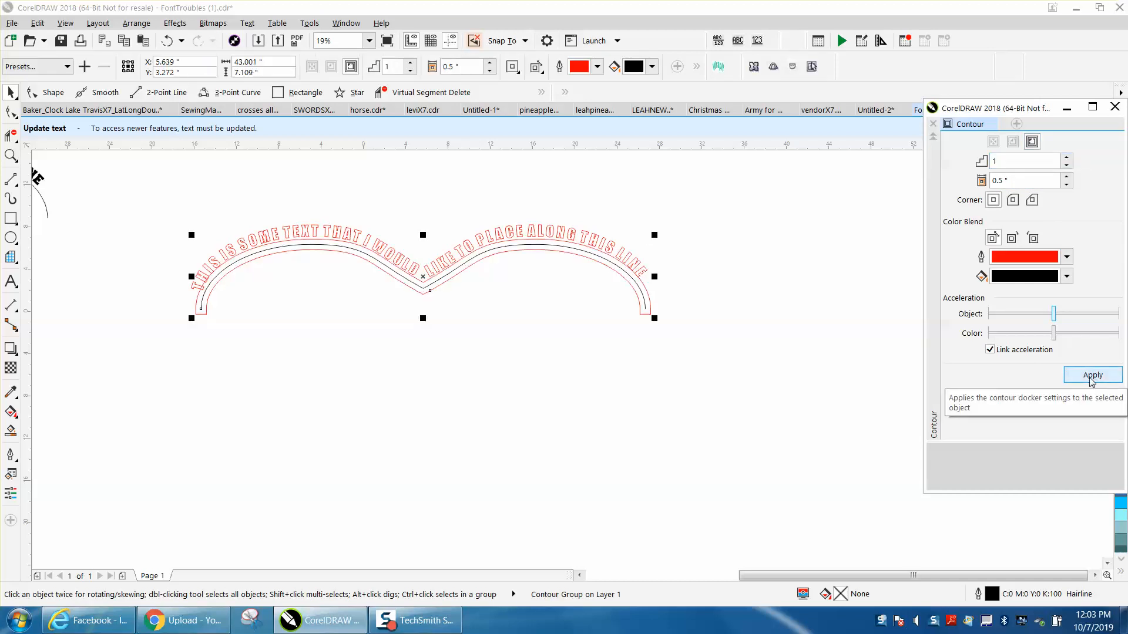
{"action": "left_click", "coordinate": [166, 40]}
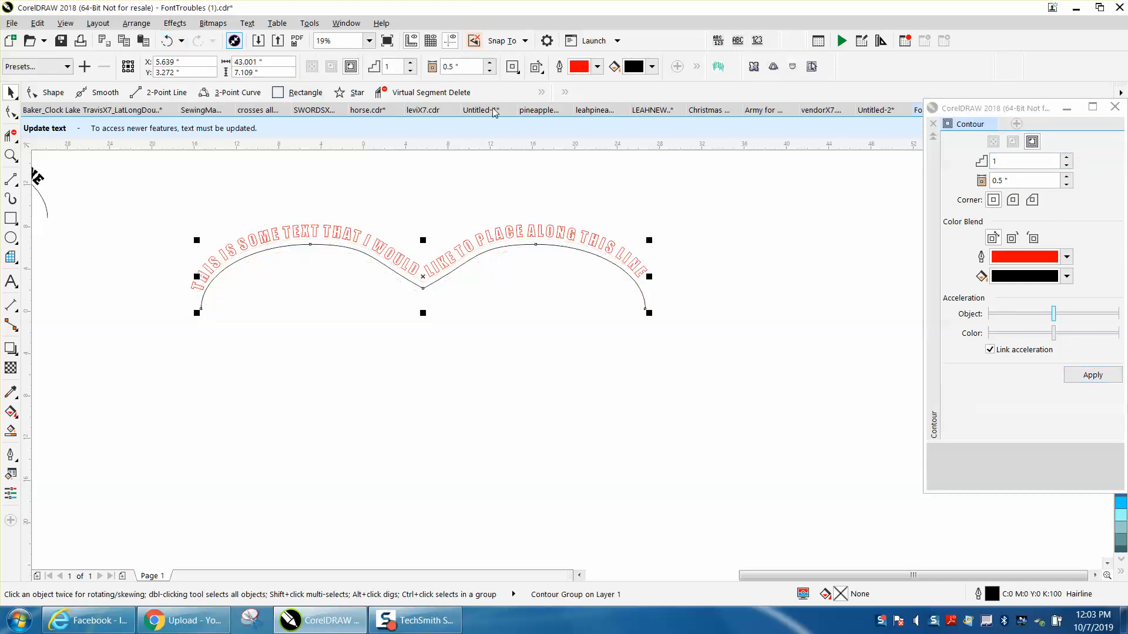
Try the one-step contour around the baseline curve again with a 0.25-inch offset
{"action": "double_click", "coordinate": [993, 180]}
{"action": "type", "text": "."}
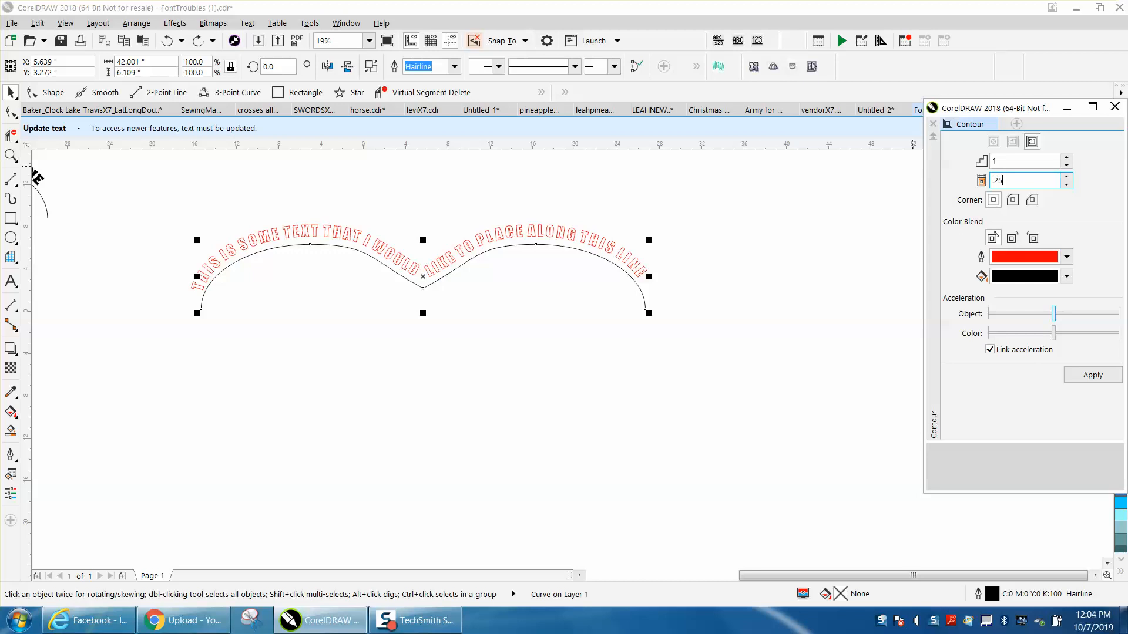
{"action": "type", "text": "25"}
{"action": "left_click", "coordinate": [1090, 376]}
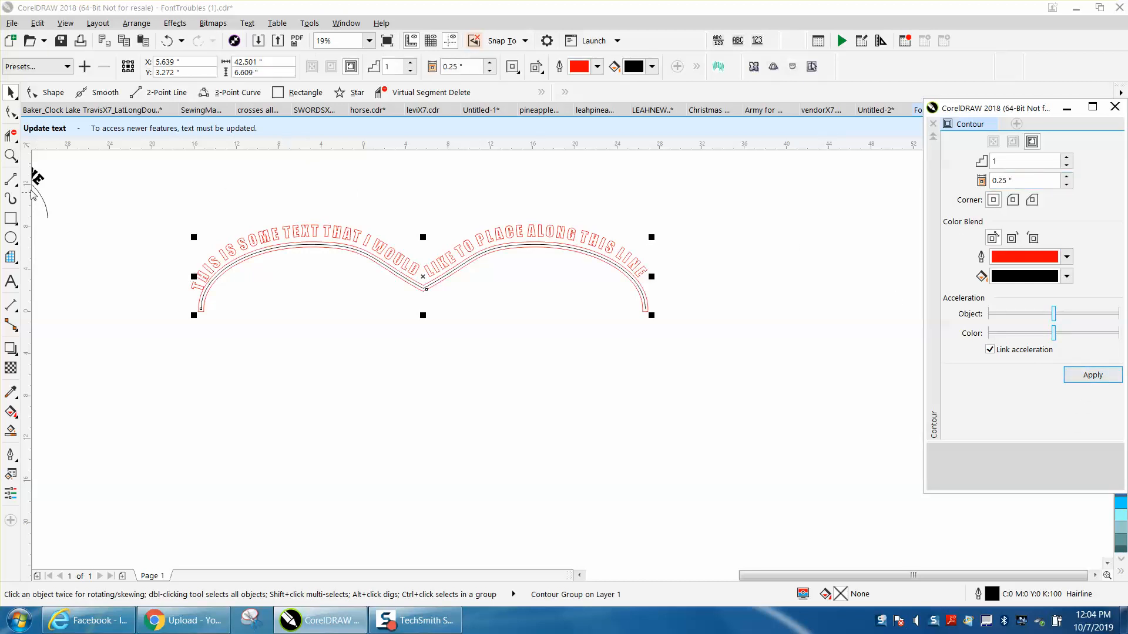
{"action": "left_click", "coordinate": [10, 155]}
{"action": "left_click_drag", "start_coordinate": [164, 202], "coordinate": [707, 376]}
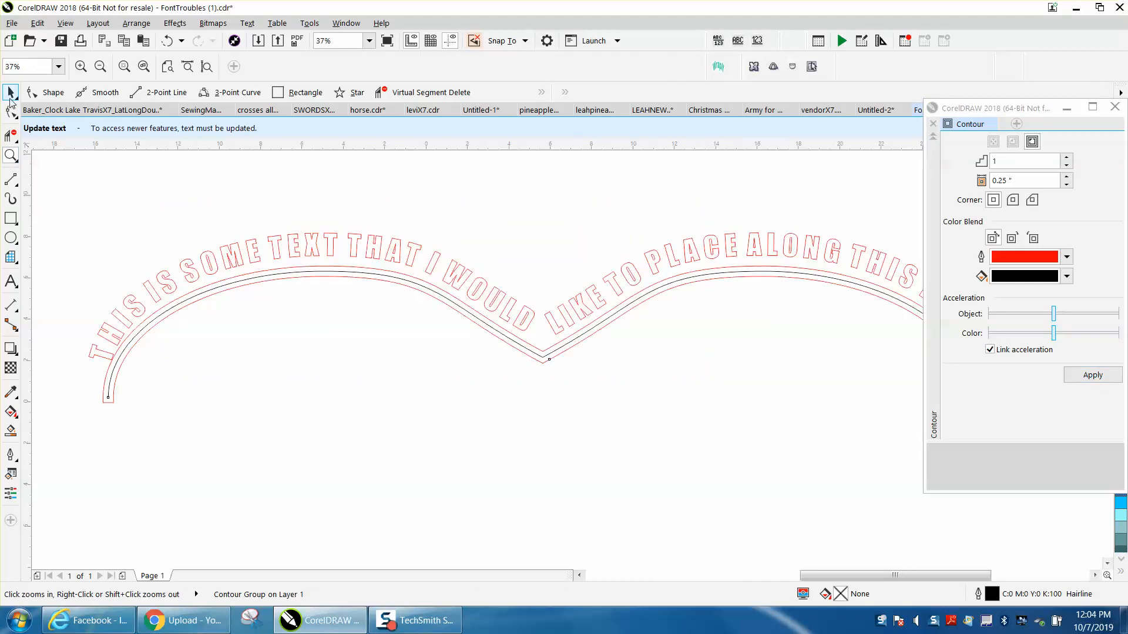
{"action": "left_click", "coordinate": [10, 92]}
{"action": "left_click", "coordinate": [168, 41]}
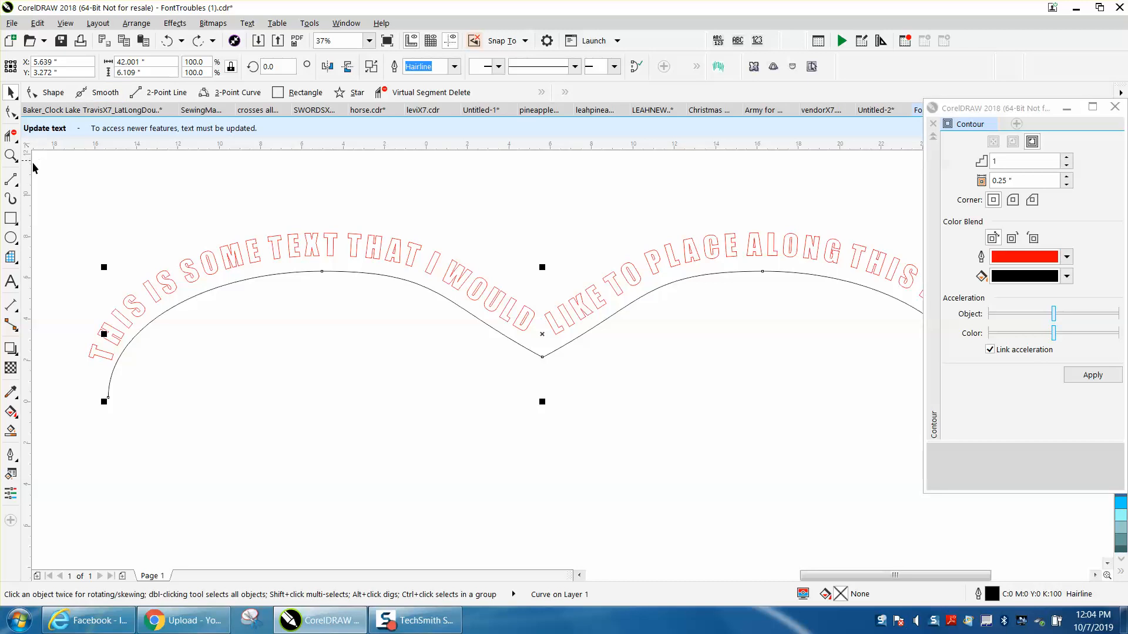
Draw a line about 2.2 inches long across the curve's left end below the first T and trim off the curve's tail beneath it
{"action": "left_click", "coordinate": [7, 179]}
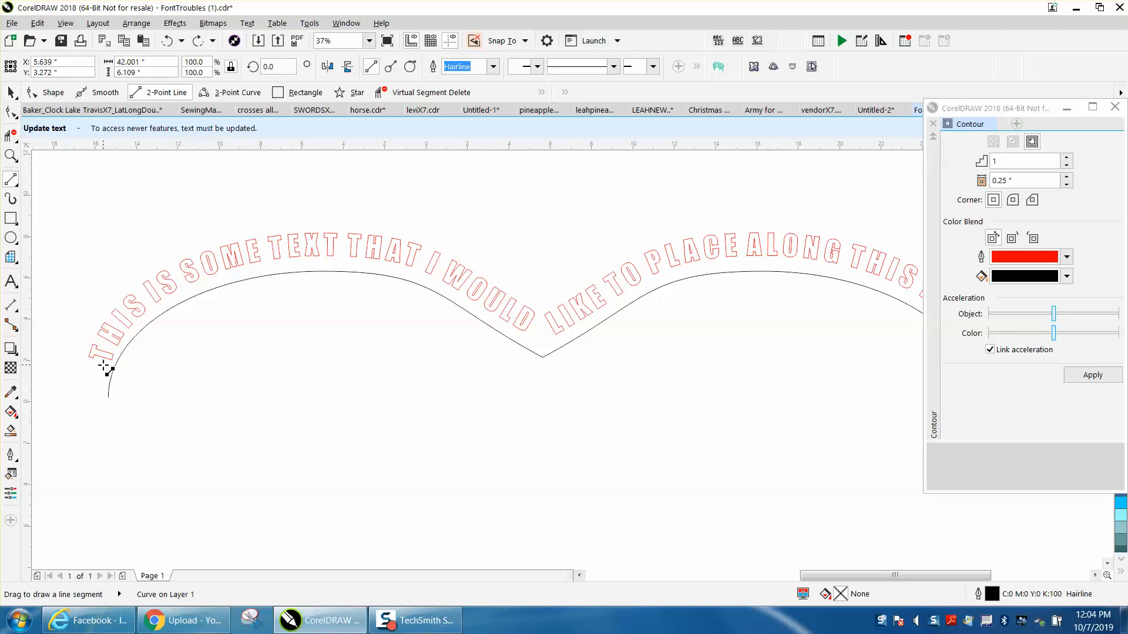
{"action": "left_click_drag", "start_coordinate": [104, 367], "coordinate": [122, 372]}
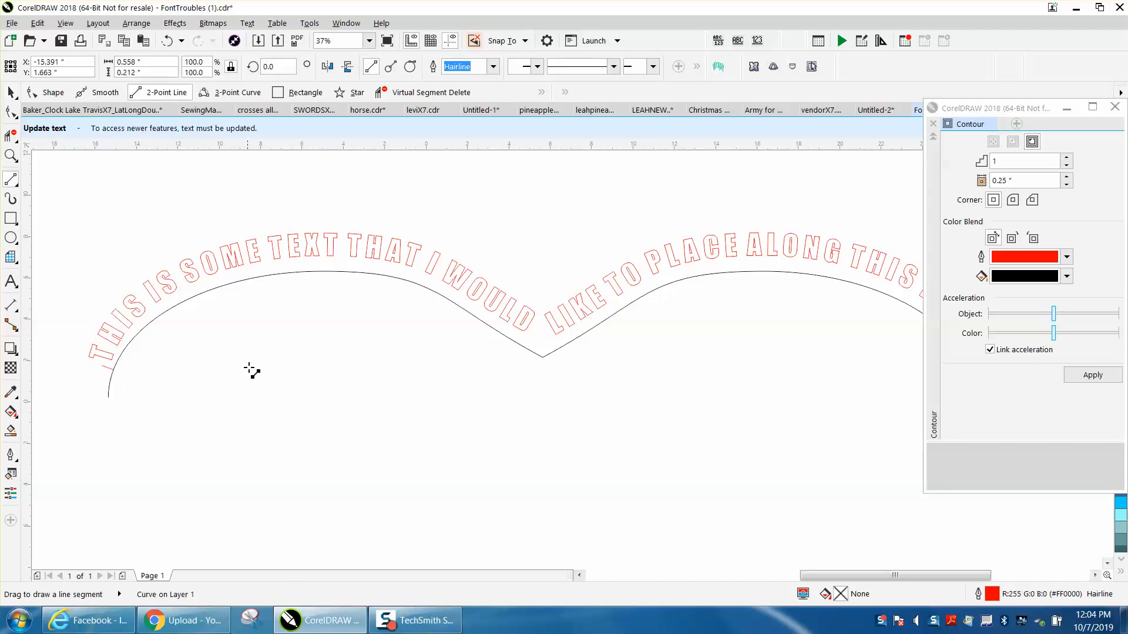
{"action": "left_click_drag", "start_coordinate": [141, 375], "coordinate": [94, 378]}
{"action": "left_click", "coordinate": [10, 135]}
{"action": "left_click", "coordinate": [110, 381]}
{"action": "left_click", "coordinate": [10, 93]}
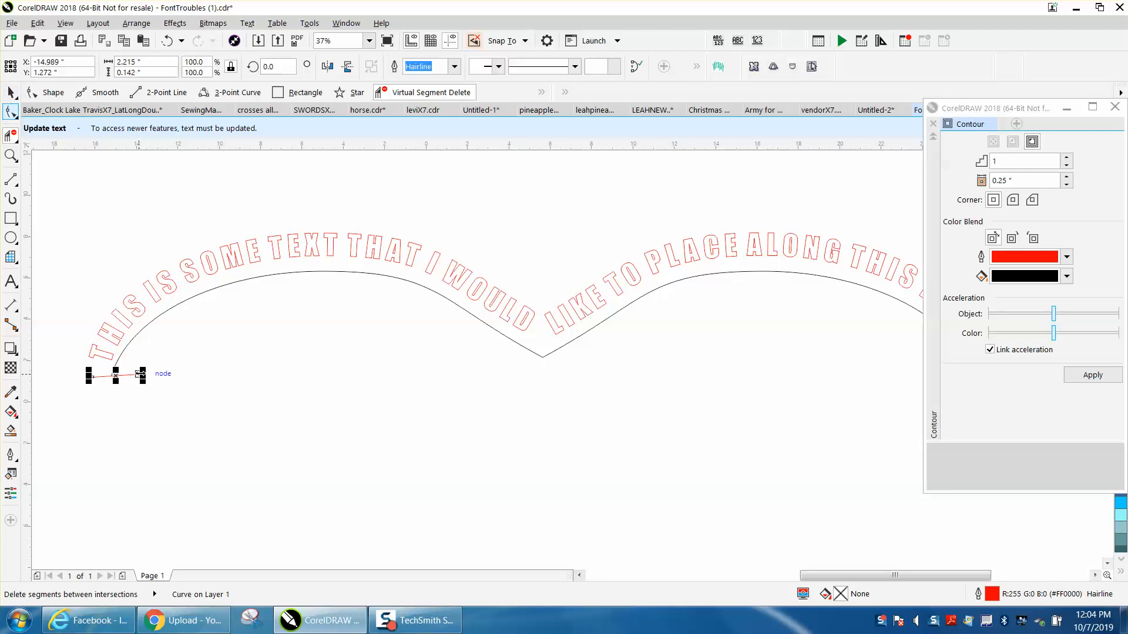
Delete the cutting line at the curve's left end and draw a line about 2.1 inches long across its right end below the last E
{"action": "key", "text": "Delete"}
{"action": "scroll", "coordinate": [141, 372], "scroll_direction": "down", "scroll_amount": 2}
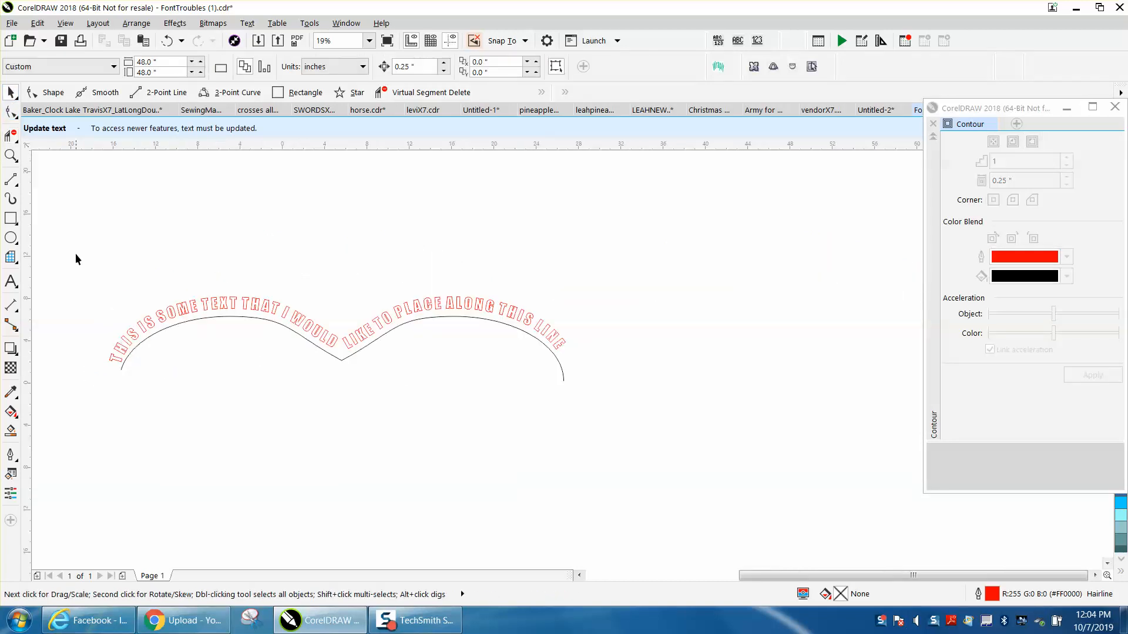
{"action": "left_click", "coordinate": [11, 155]}
{"action": "left_click_drag", "start_coordinate": [476, 309], "coordinate": [611, 408]}
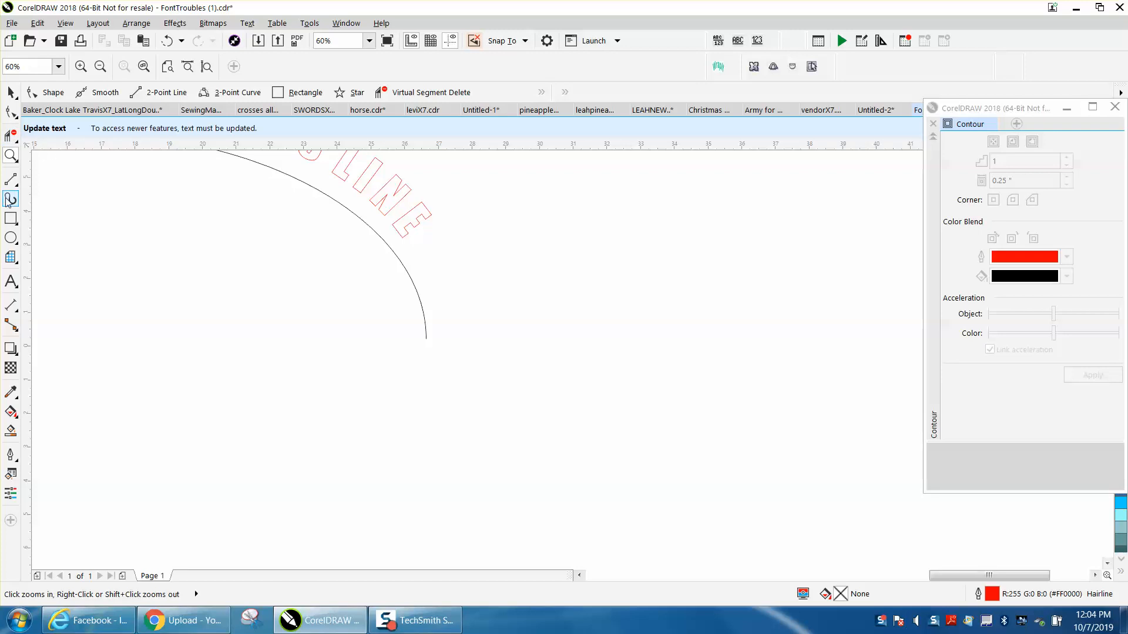
{"action": "left_click", "coordinate": [11, 179]}
{"action": "left_click_drag", "start_coordinate": [433, 252], "coordinate": [376, 290]}
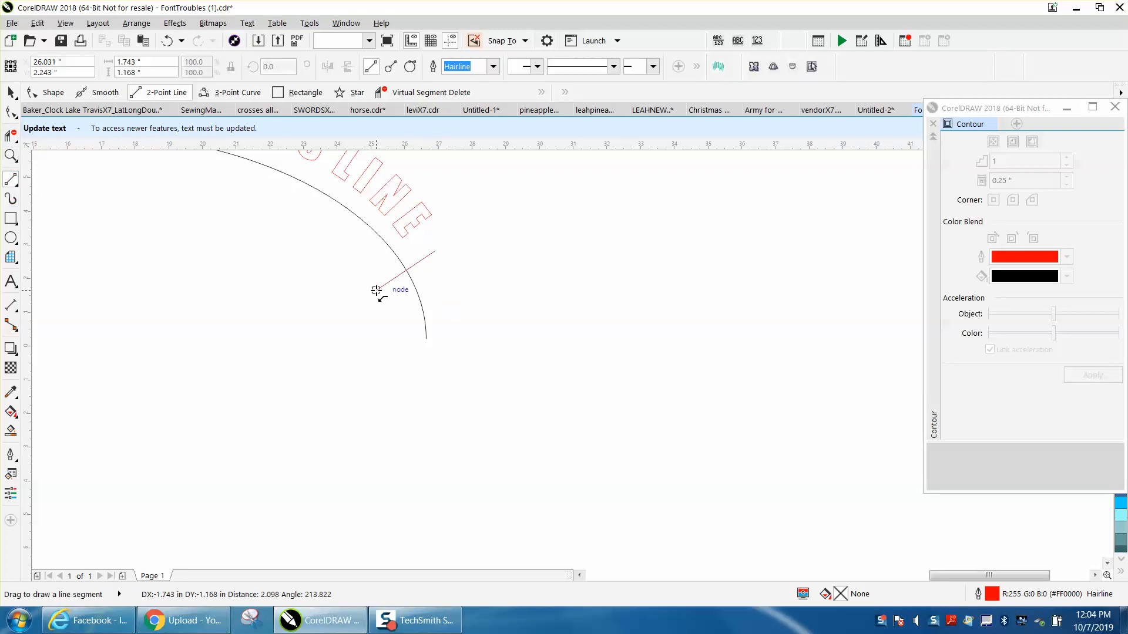
Trim off the curve's tail beyond the right cutting line with Virtual Segment Delete and delete the leftover line
{"action": "left_click", "coordinate": [10, 135]}
{"action": "left_click", "coordinate": [418, 286]}
{"action": "left_click", "coordinate": [422, 257]}
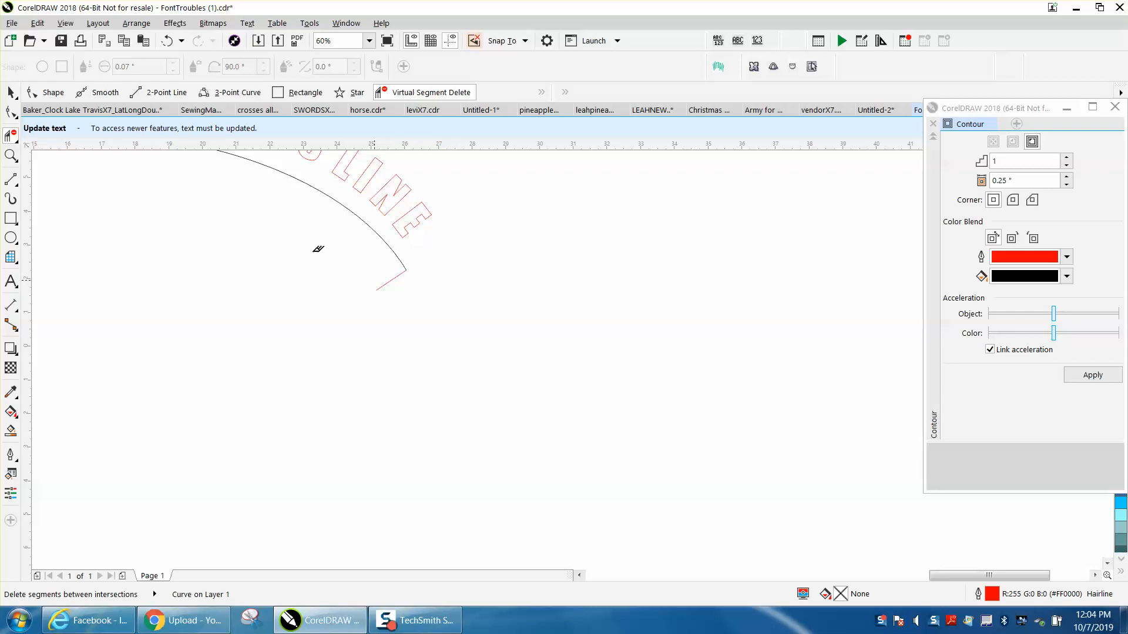
{"action": "left_click", "coordinate": [11, 92]}
{"action": "left_click", "coordinate": [402, 272]}
{"action": "key", "text": "Delete"}
Apply a one-step outside contour with a 0.25-inch offset around the trimmed baseline curve
{"action": "scroll", "coordinate": [482, 301], "scroll_direction": "down", "scroll_amount": 3}
{"action": "left_click", "coordinate": [441, 278]}
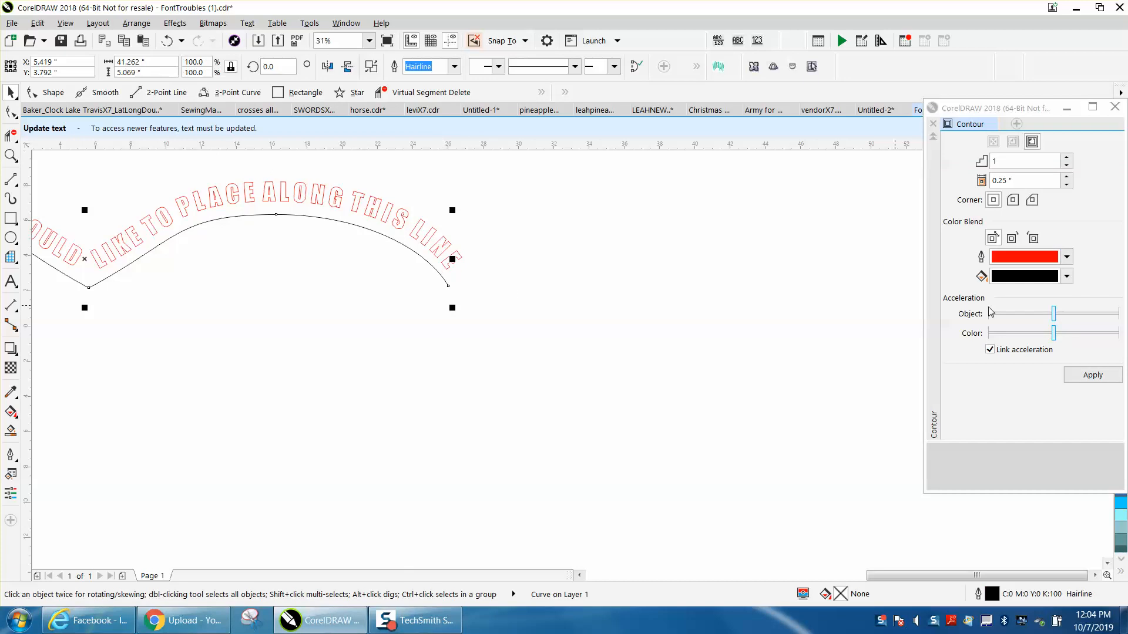
{"action": "left_click", "coordinate": [1082, 375]}
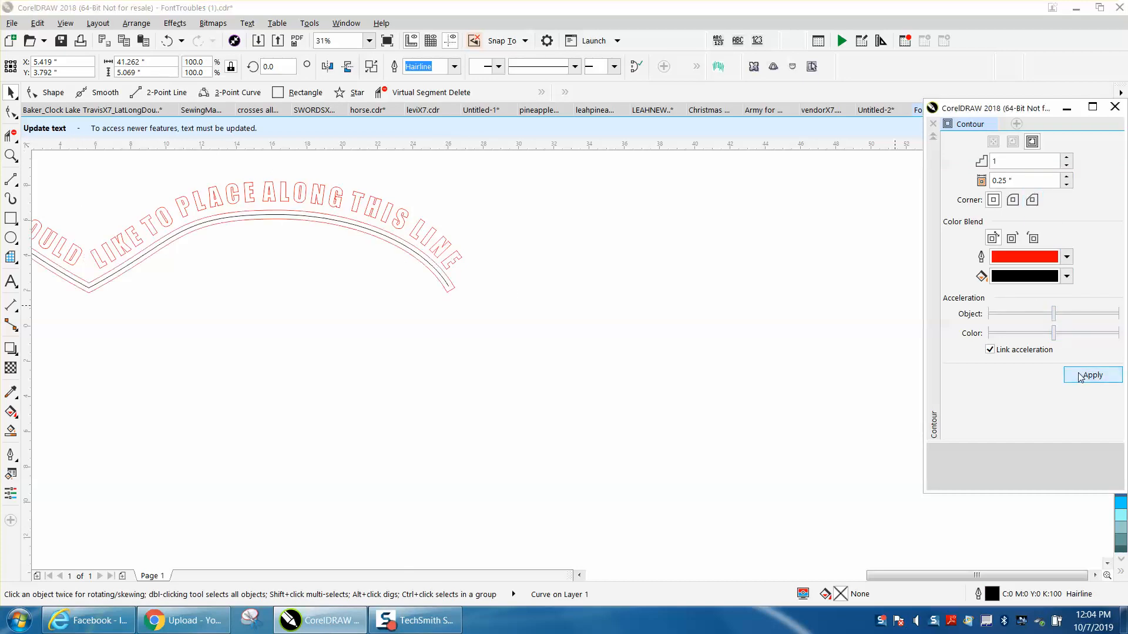
{"action": "scroll", "coordinate": [620, 366], "scroll_direction": "down", "scroll_amount": 1}
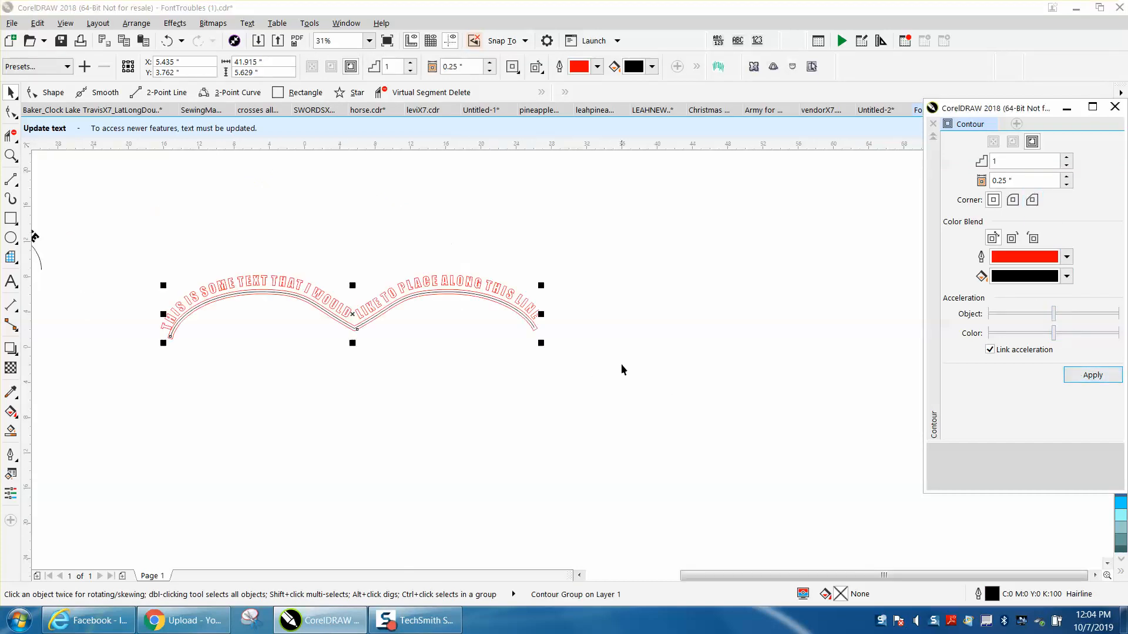
Break the contour group apart and delete the original black baseline curve from inside the band
{"action": "left_click", "coordinate": [11, 156]}
{"action": "left_click_drag", "start_coordinate": [142, 266], "coordinate": [656, 430]}
{"action": "left_click", "coordinate": [11, 92]}
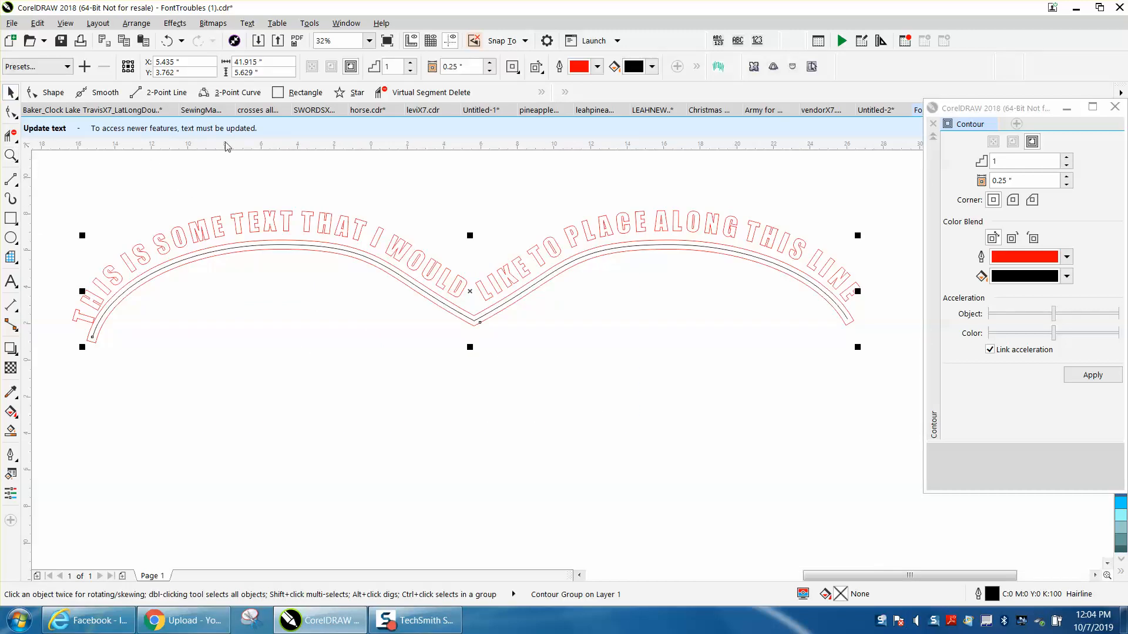
{"action": "left_click", "coordinate": [137, 23]}
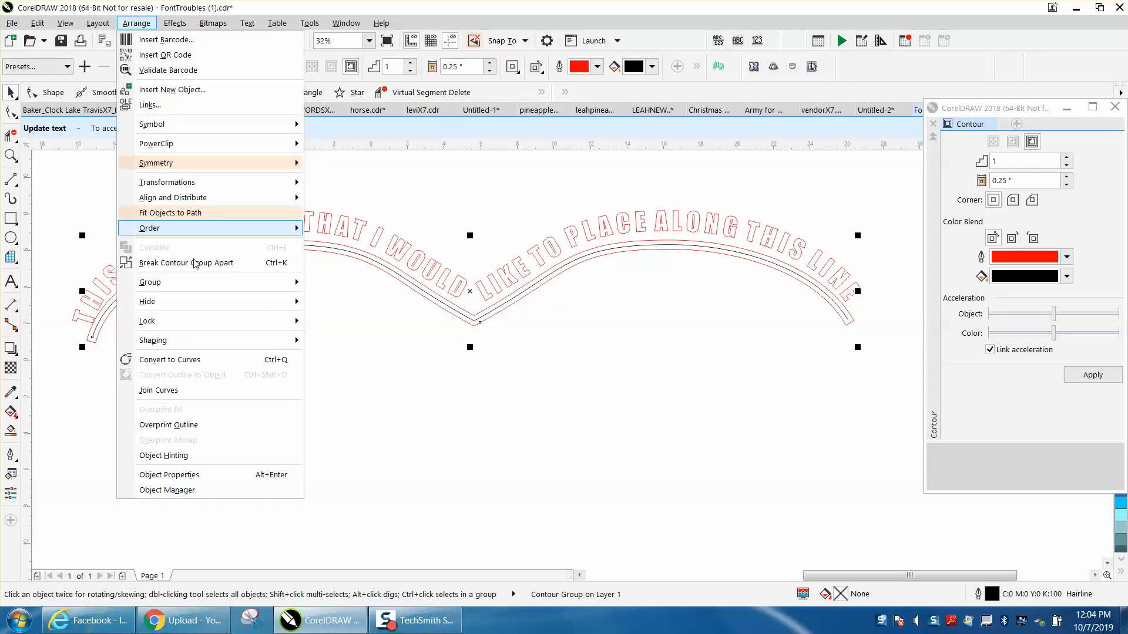
{"action": "left_click", "coordinate": [196, 265]}
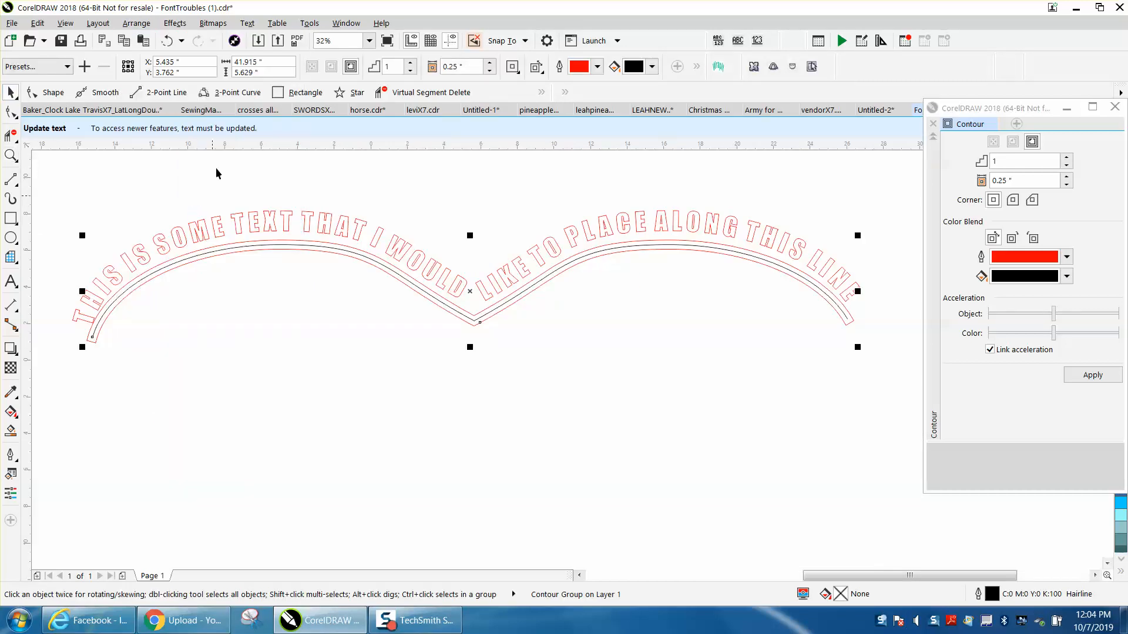
{"action": "left_click", "coordinate": [474, 318]}
{"action": "key", "text": "Delete"}
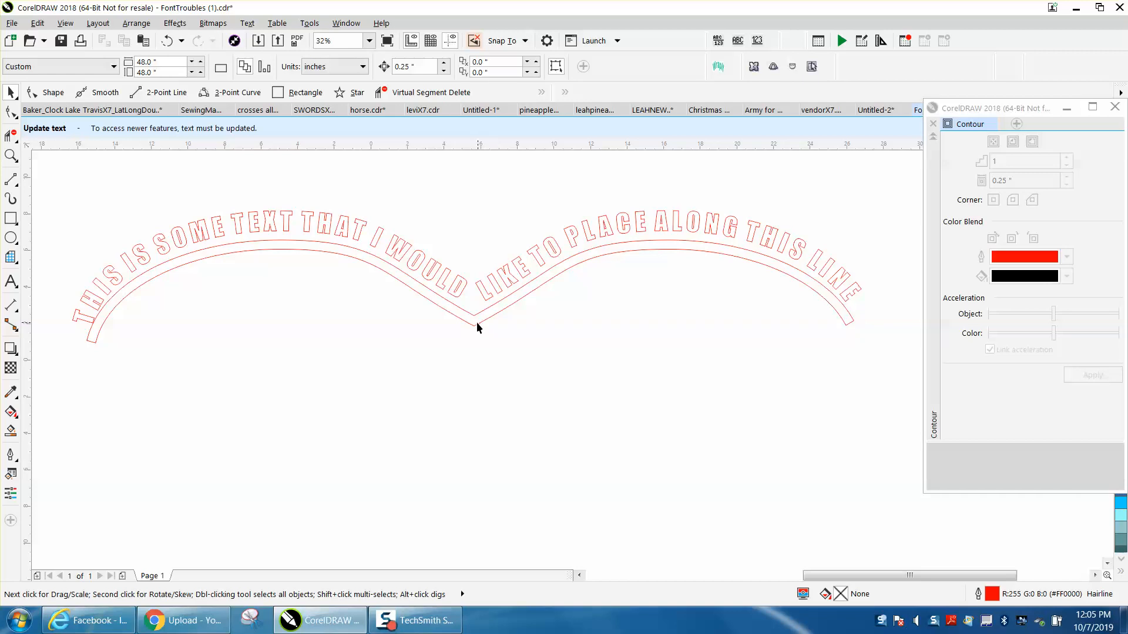
Move the red band up 0.5 inch into the lettering and check up close where it meets the letters' bases
{"action": "left_click", "coordinate": [478, 322]}
{"action": "left_click_drag", "start_coordinate": [478, 323], "coordinate": [478, 314]}
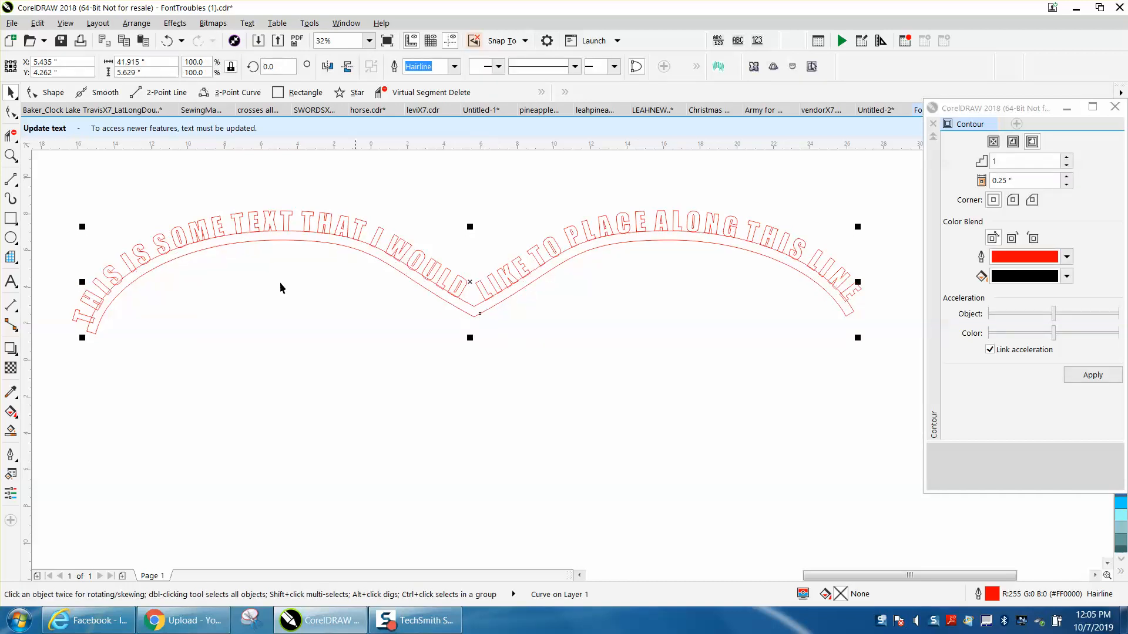
{"action": "left_click", "coordinate": [10, 156]}
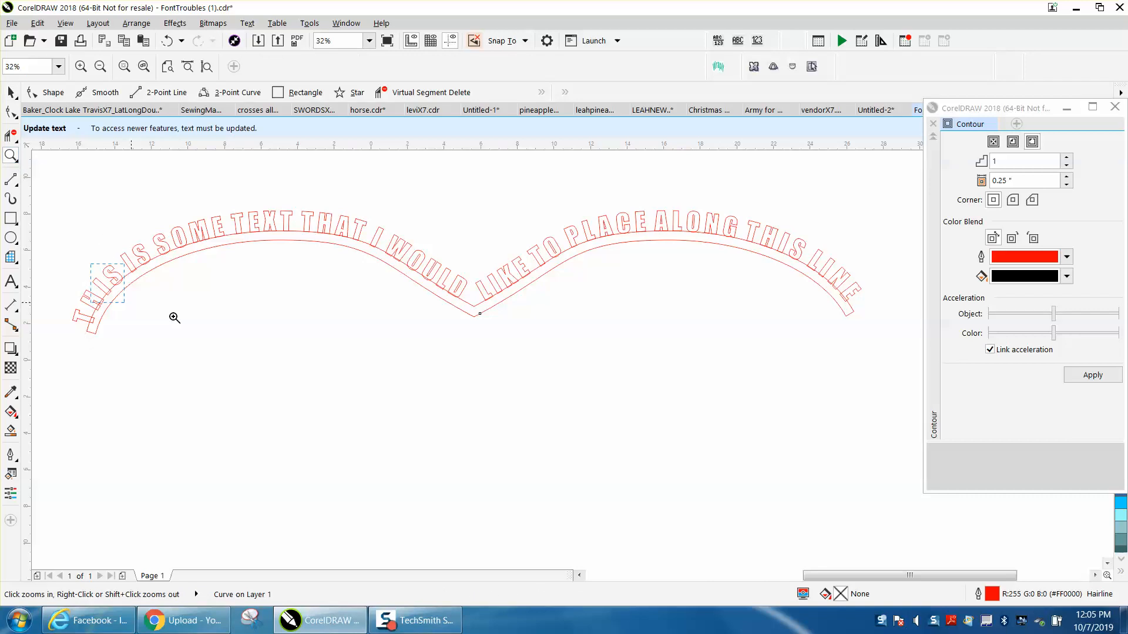
{"action": "left_click_drag", "start_coordinate": [175, 318], "coordinate": [184, 319]}
{"action": "right_click", "coordinate": [154, 286]}
{"action": "right_click", "coordinate": [150, 279]}
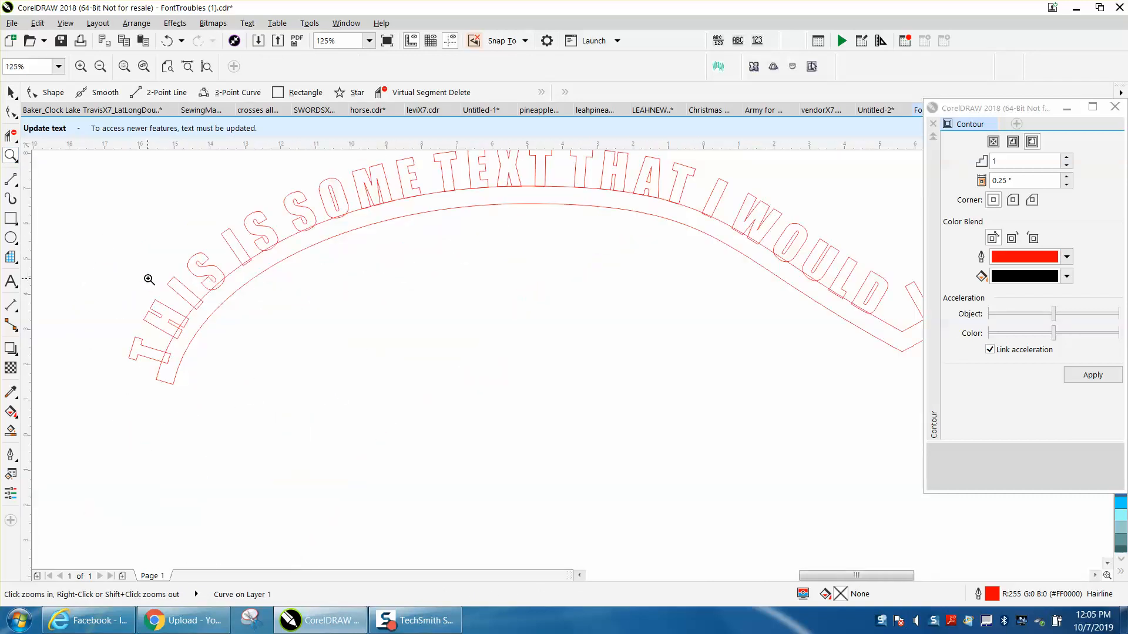
{"action": "left_click_drag", "start_coordinate": [354, 168], "coordinate": [529, 206]}
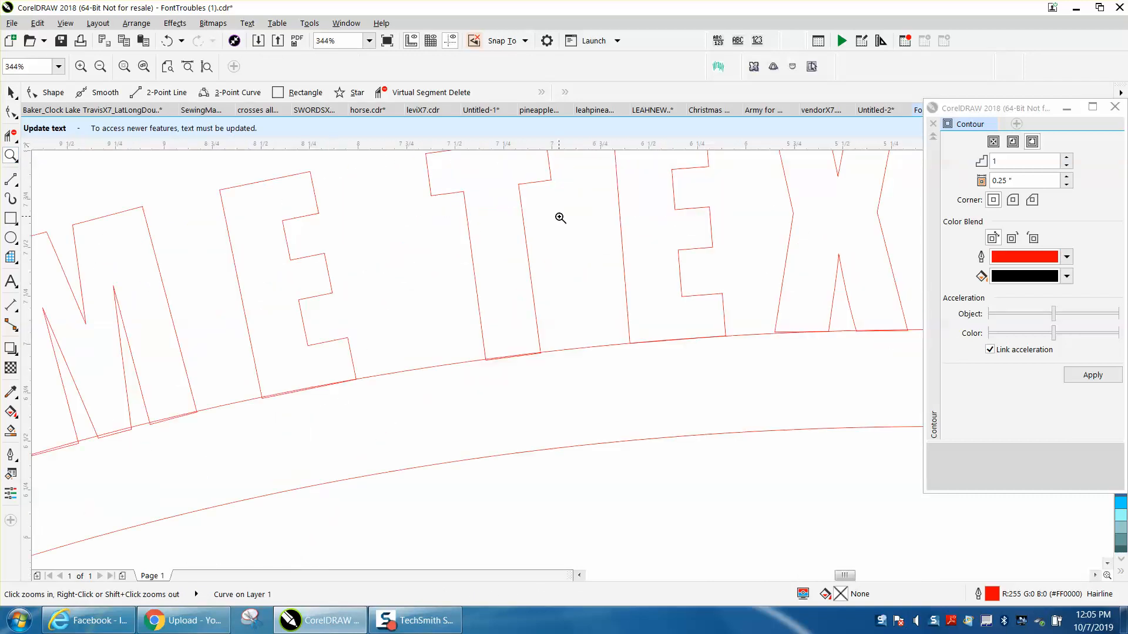
{"action": "right_click", "coordinate": [525, 219]}
{"action": "right_click", "coordinate": [521, 219]}
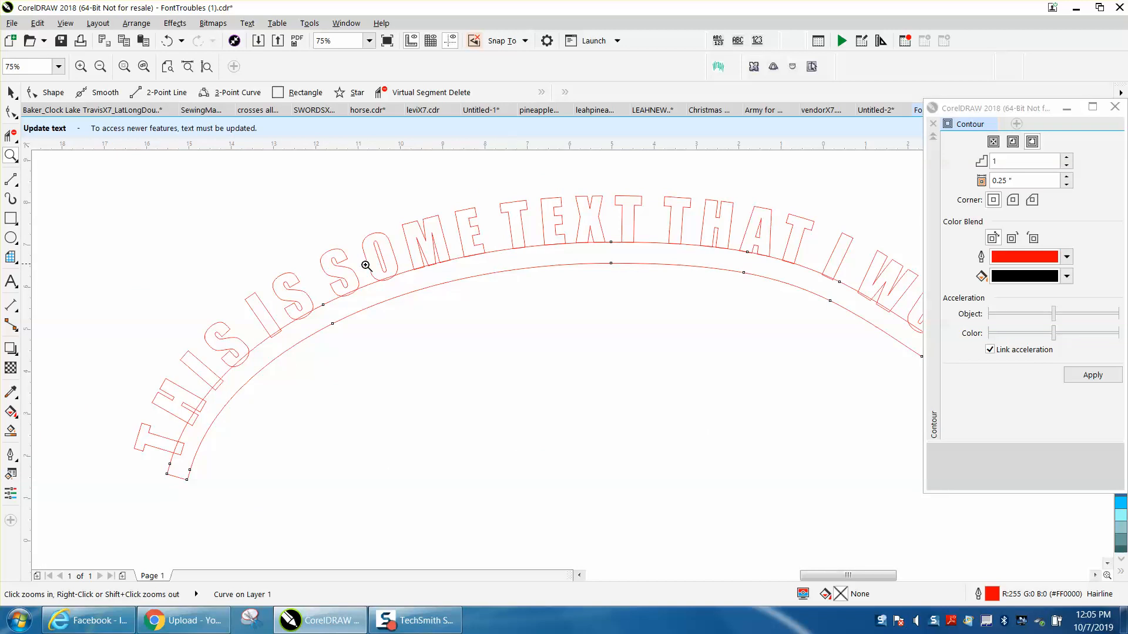
Check the band's nodes along the first arch and set a finer nudge distance with nothing selected
{"action": "left_click", "coordinate": [11, 112]}
{"action": "left_click", "coordinate": [171, 462]}
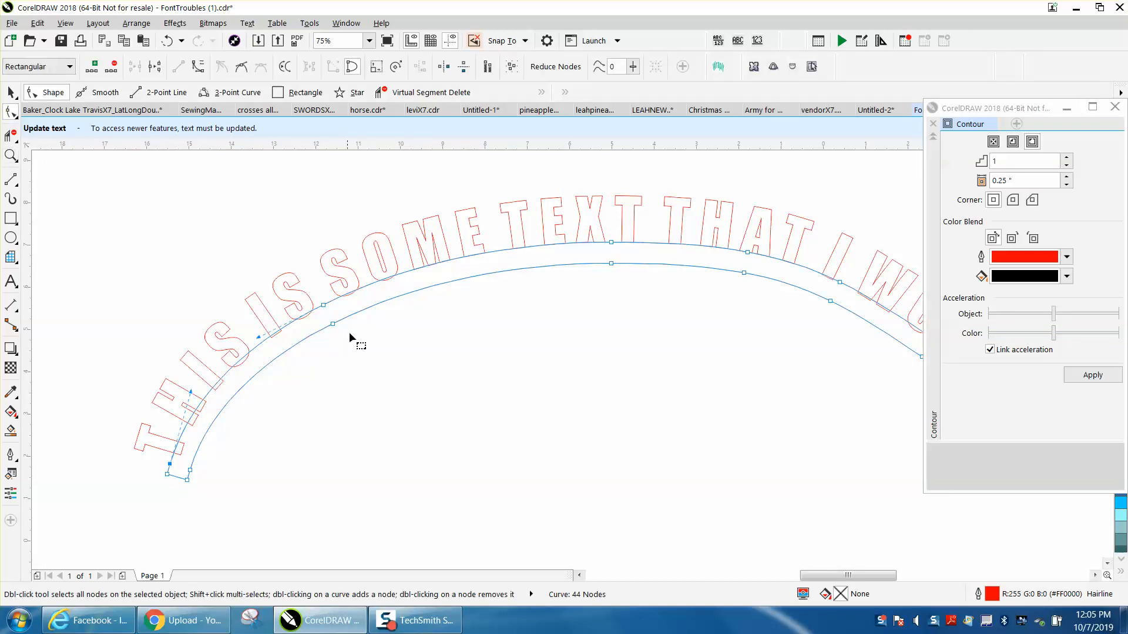
{"action": "left_click", "coordinate": [324, 306]}
{"action": "left_click", "coordinate": [611, 244]}
{"action": "left_click", "coordinate": [11, 92]}
{"action": "left_click", "coordinate": [147, 178]}
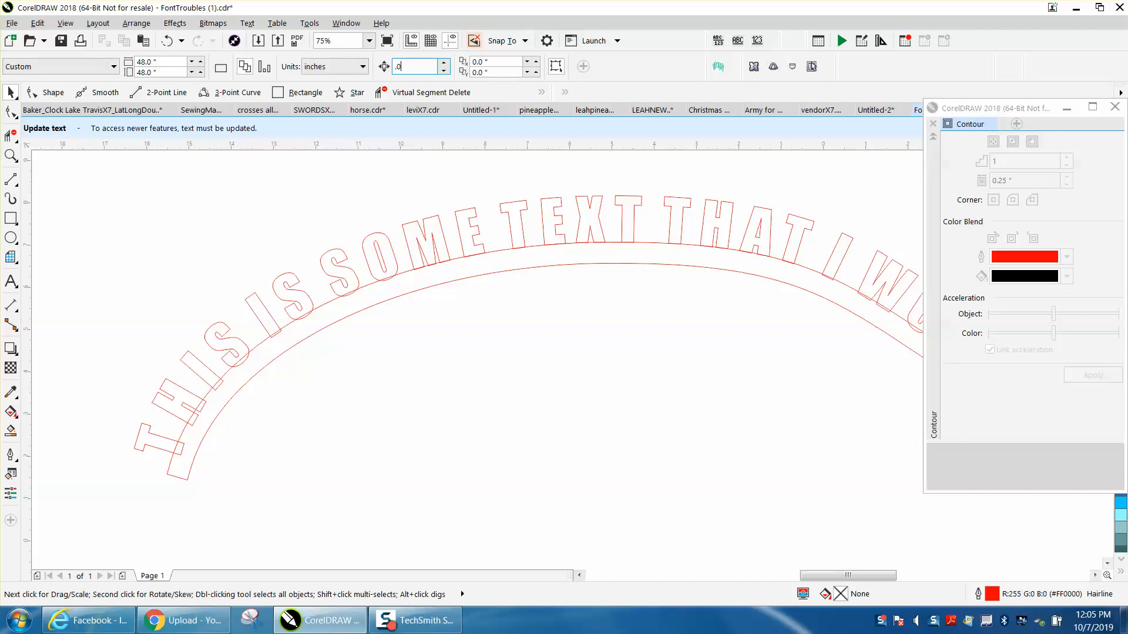
Nudge the band's upper and lower nodes between the X and last T of TEXT up slightly into the letters
{"action": "left_click", "coordinate": [10, 155]}
{"action": "left_click_drag", "start_coordinate": [331, 161], "coordinate": [809, 411]}
{"action": "left_click", "coordinate": [11, 112]}
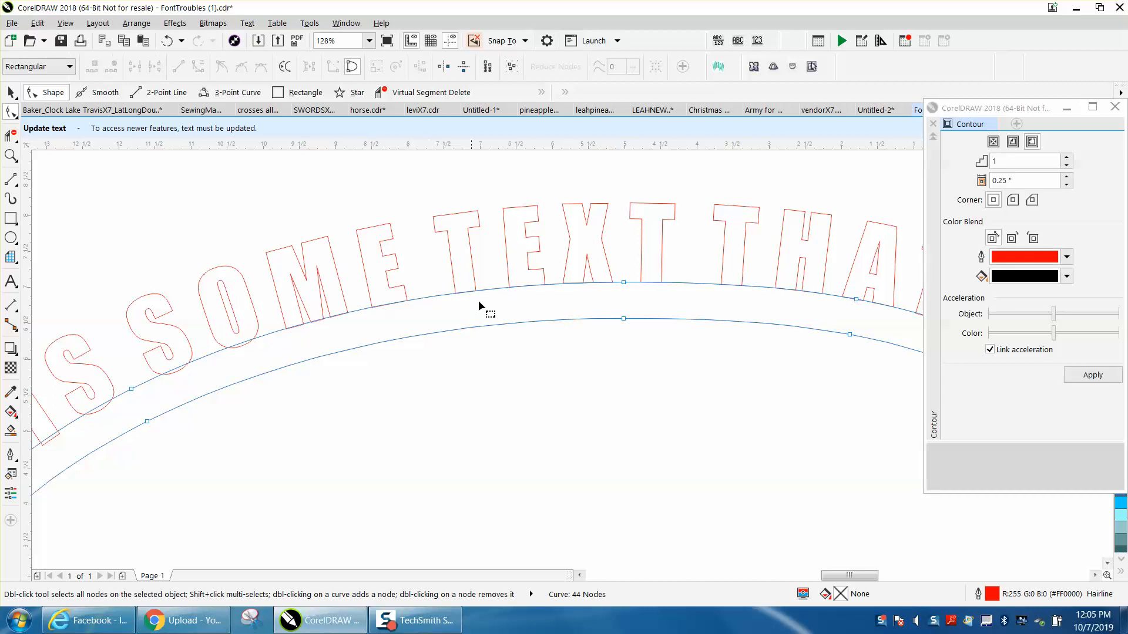
{"action": "left_click", "coordinate": [624, 283]}
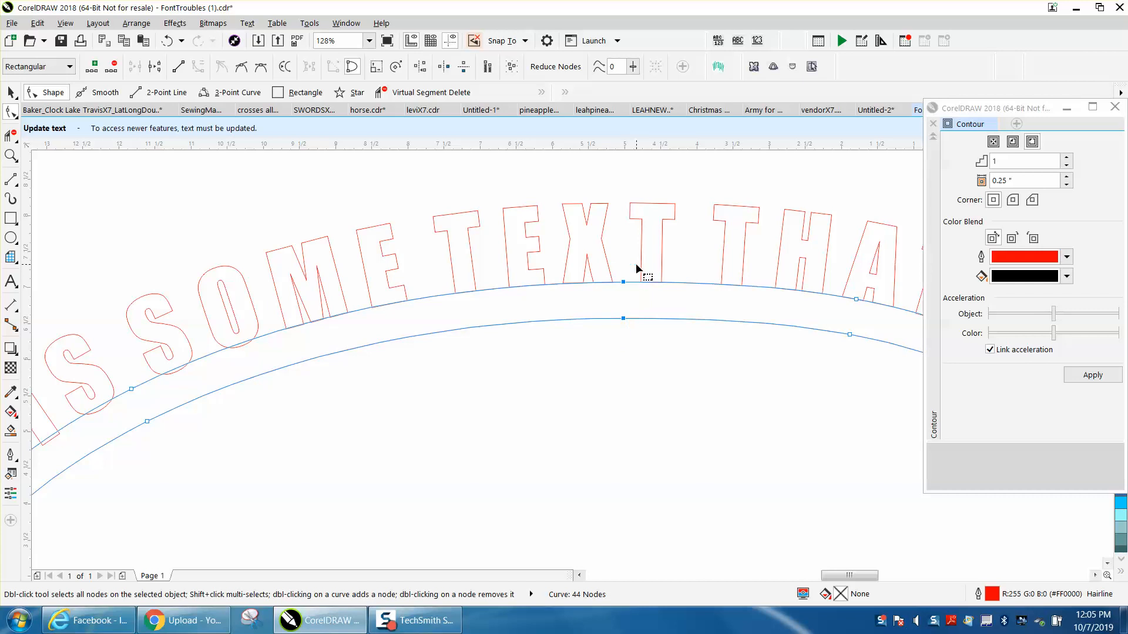
{"action": "key", "text": "Up"}
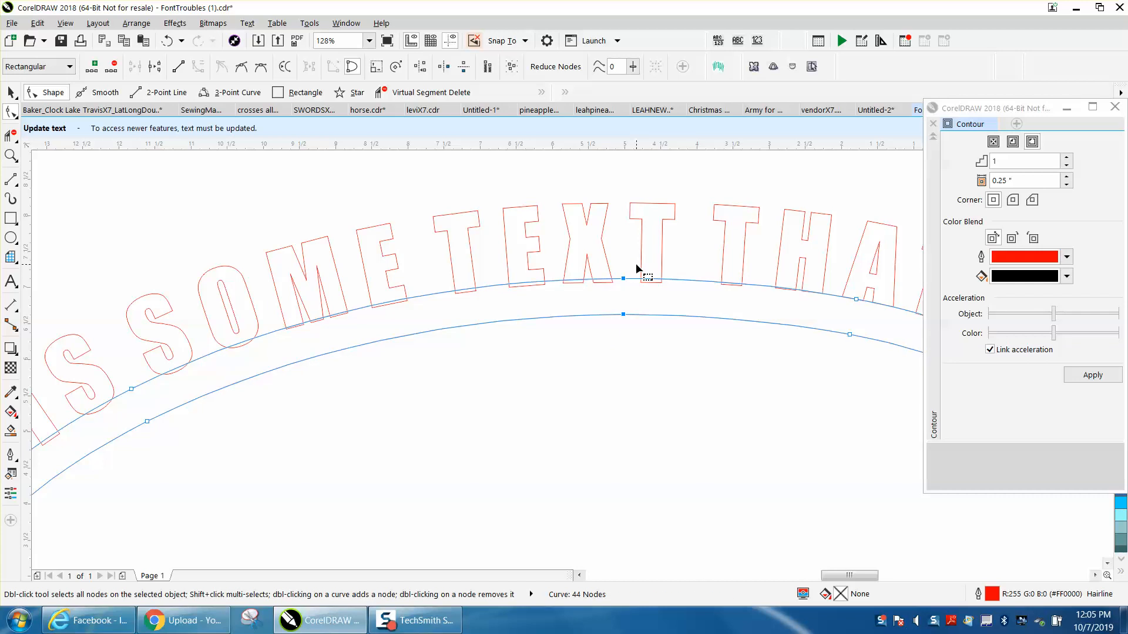
Nudge the band's upper and lower nodes beneath the A of THAT up slightly into the letters
{"action": "scroll", "coordinate": [454, 319], "scroll_direction": "down", "scroll_amount": 2}
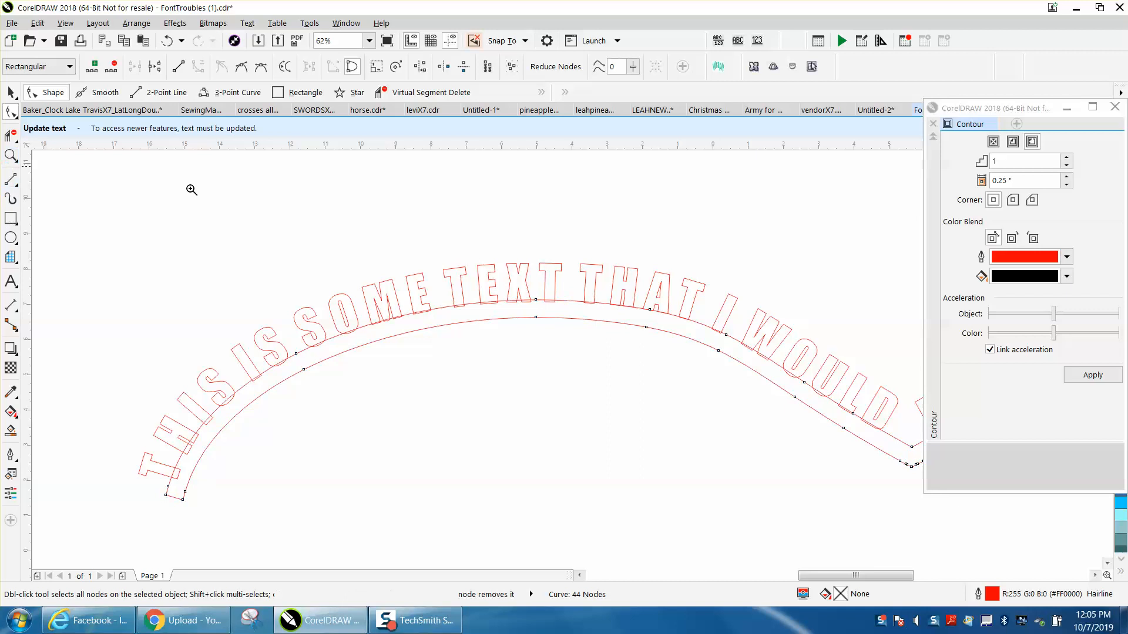
{"action": "left_click", "coordinate": [11, 156]}
{"action": "left_click_drag", "start_coordinate": [579, 267], "coordinate": [851, 451]}
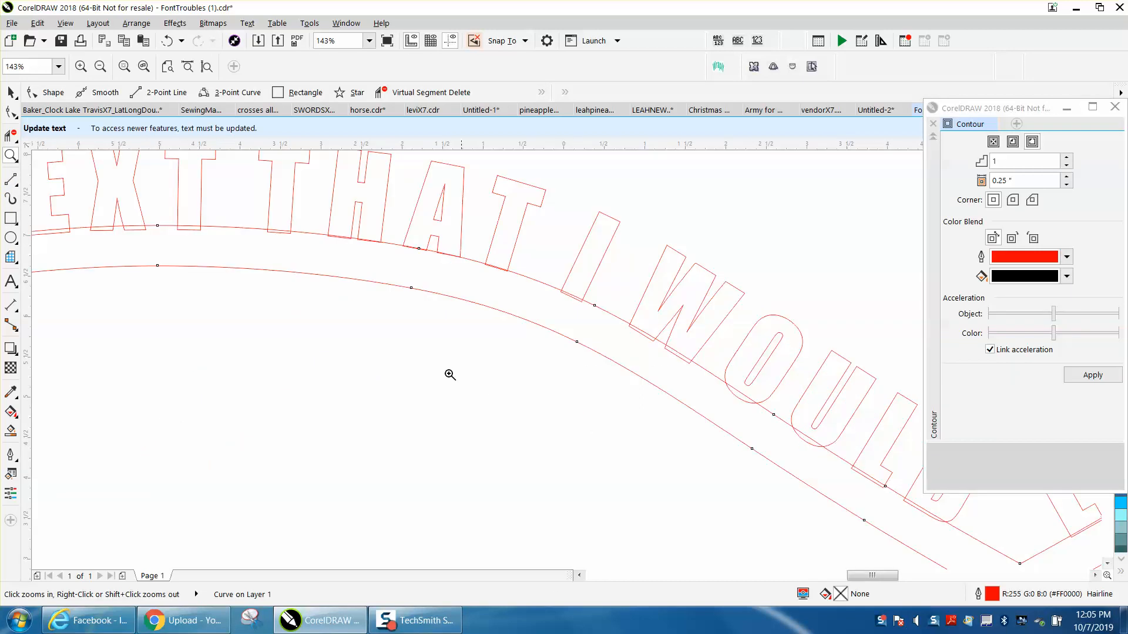
{"action": "key", "text": "F10"}
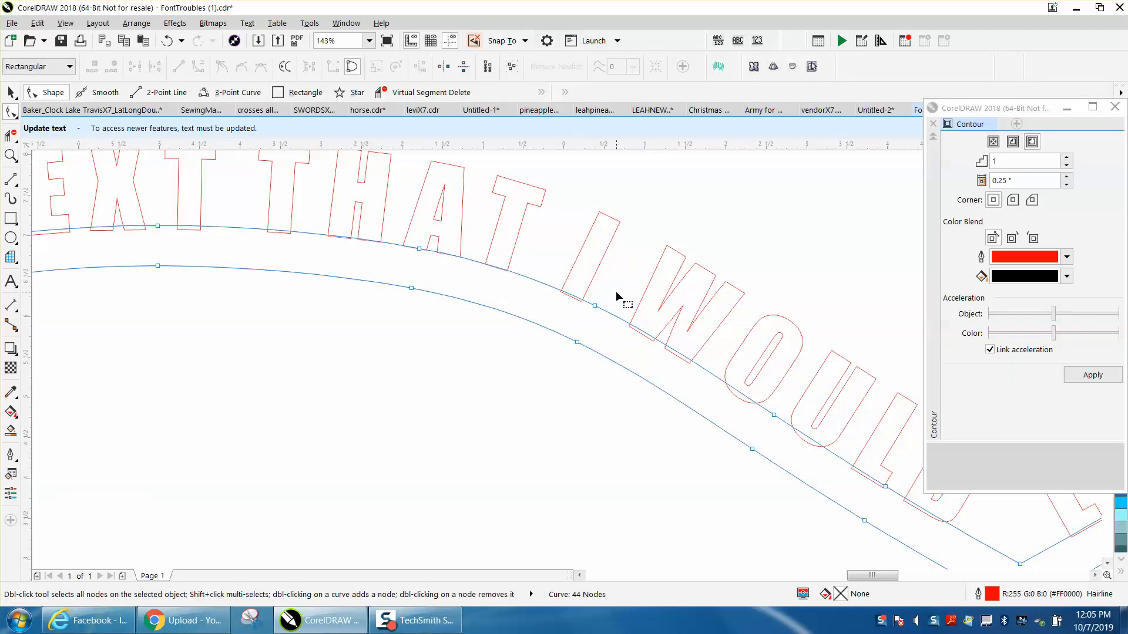
{"action": "left_click_drag", "start_coordinate": [433, 312], "coordinate": [450, 315]}
{"action": "key", "text": "Up"}
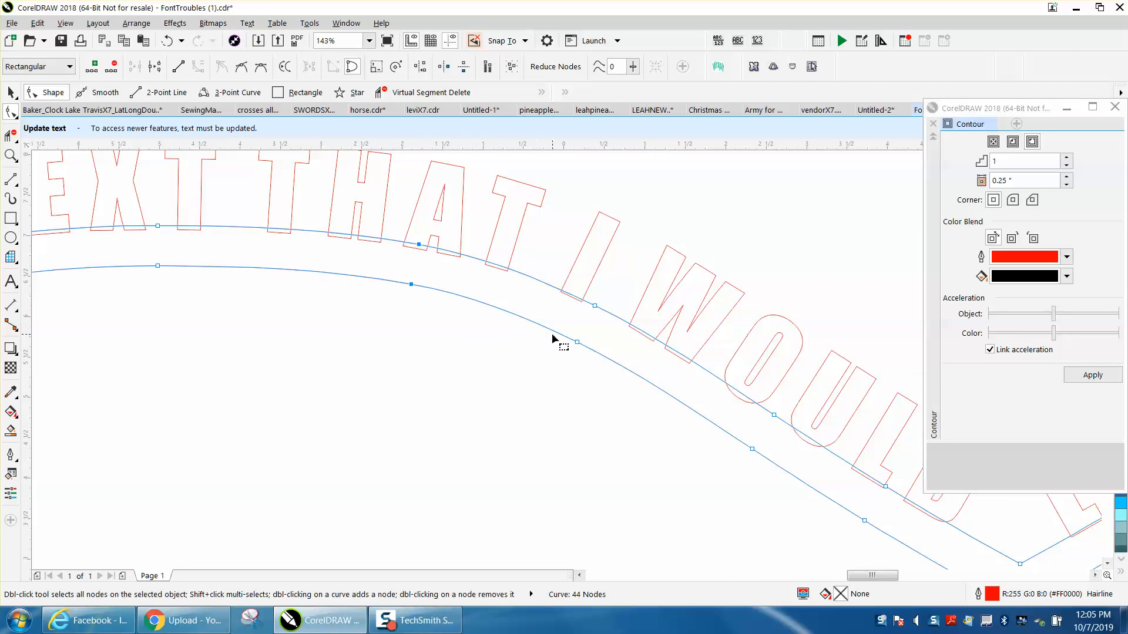
Nudge the band's upper and lower nodes beneath the start of ALONG up slightly into the letters
{"action": "scroll", "coordinate": [561, 337], "scroll_direction": "down", "scroll_amount": 1}
{"action": "scroll", "coordinate": [565, 415], "scroll_direction": "down", "scroll_amount": 1}
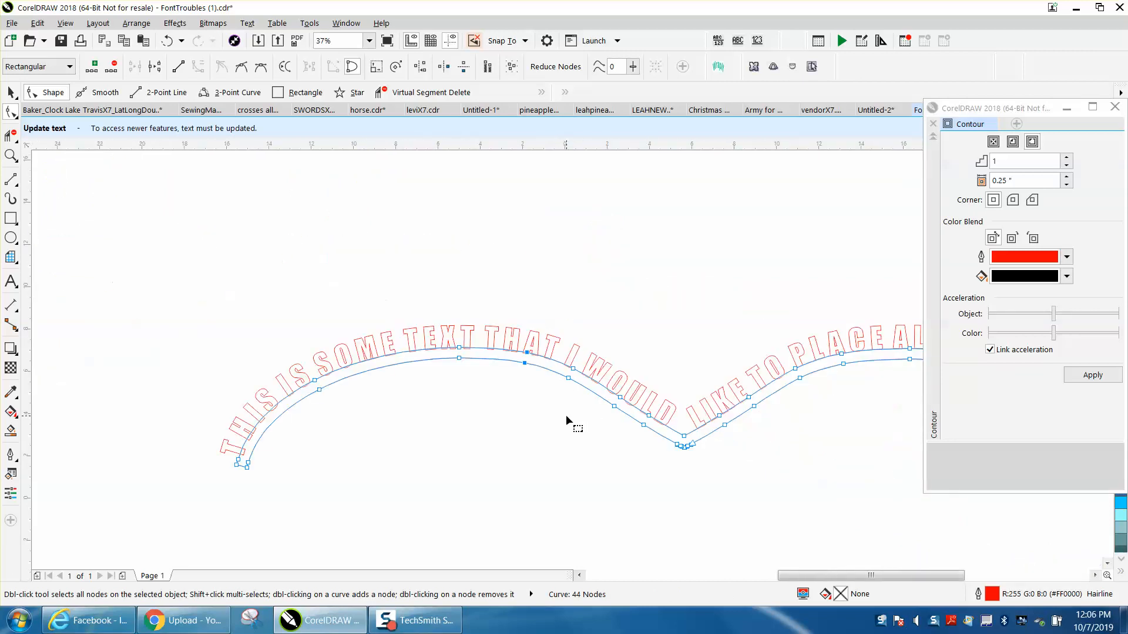
{"action": "left_click", "coordinate": [11, 156]}
{"action": "scroll", "coordinate": [342, 342], "scroll_direction": "down", "scroll_amount": 1}
{"action": "left_click_drag", "start_coordinate": [537, 324], "coordinate": [695, 373]}
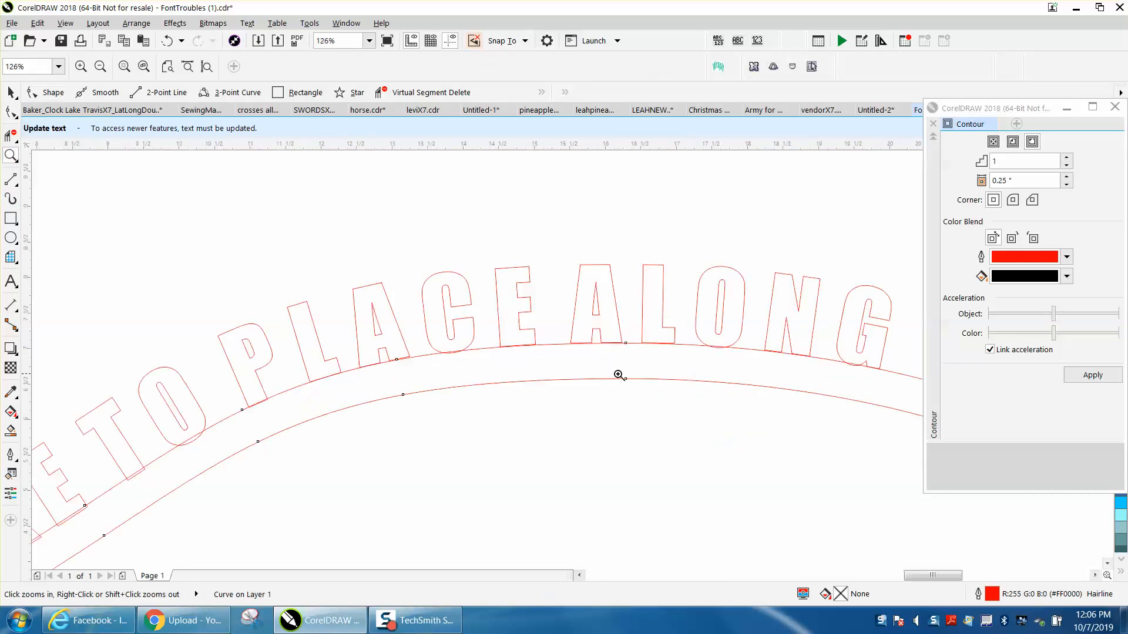
{"action": "left_click", "coordinate": [11, 112]}
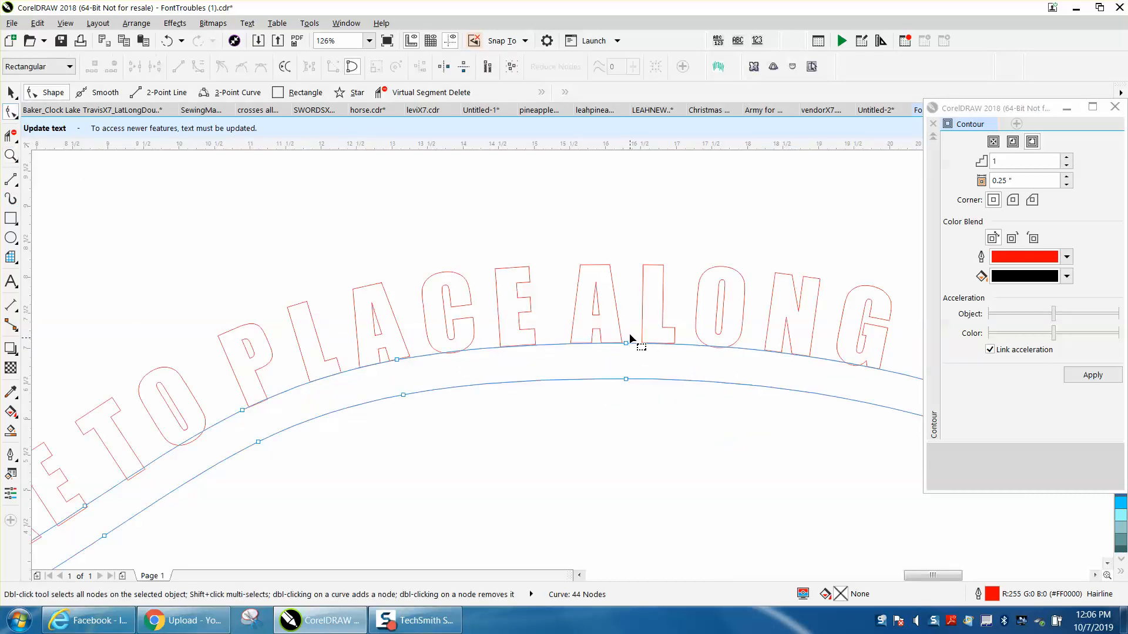
{"action": "key", "text": "Up"}
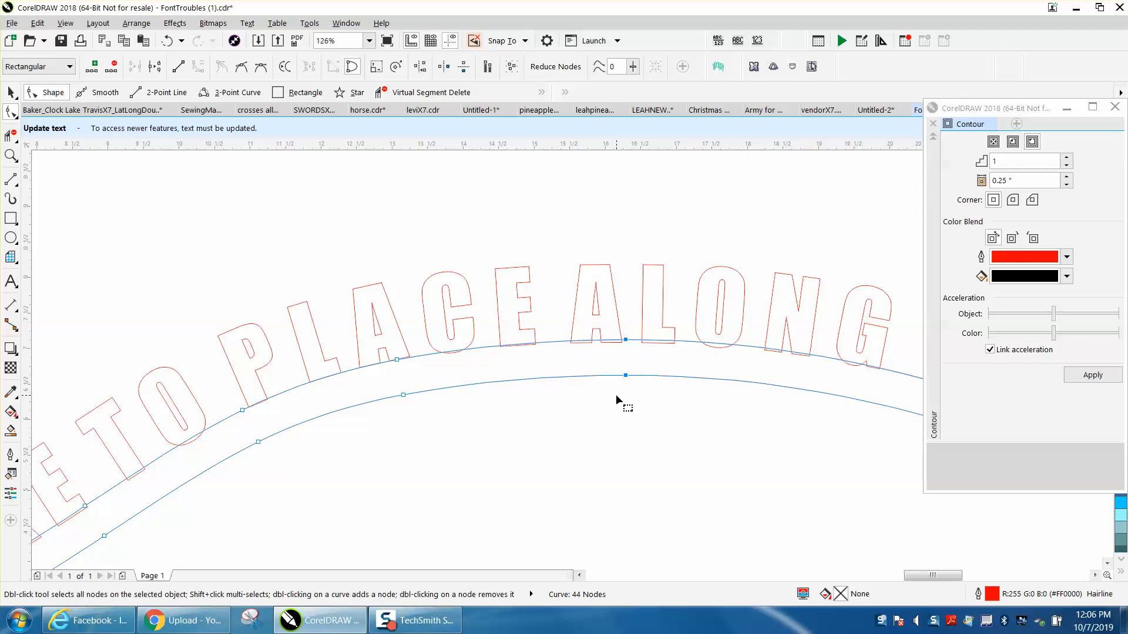
Nudge the band's node pairs beneath the A and the P of PLACE up slightly into the letters
{"action": "key", "text": "Up"}
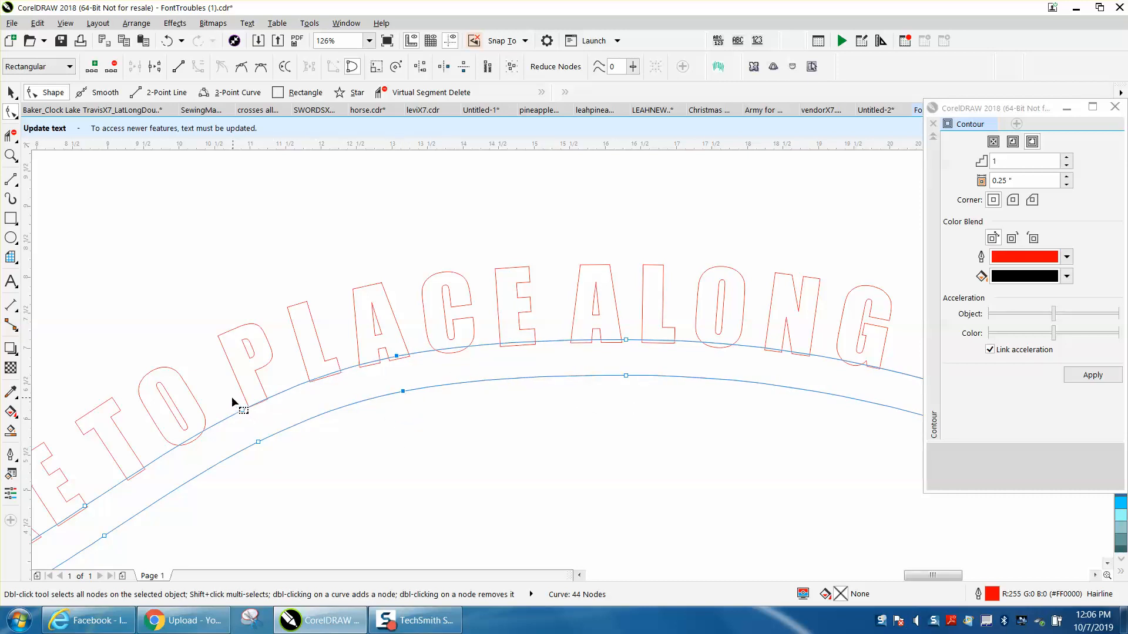
{"action": "left_click_drag", "start_coordinate": [305, 477], "coordinate": [305, 477]}
{"action": "key", "text": "Up"}
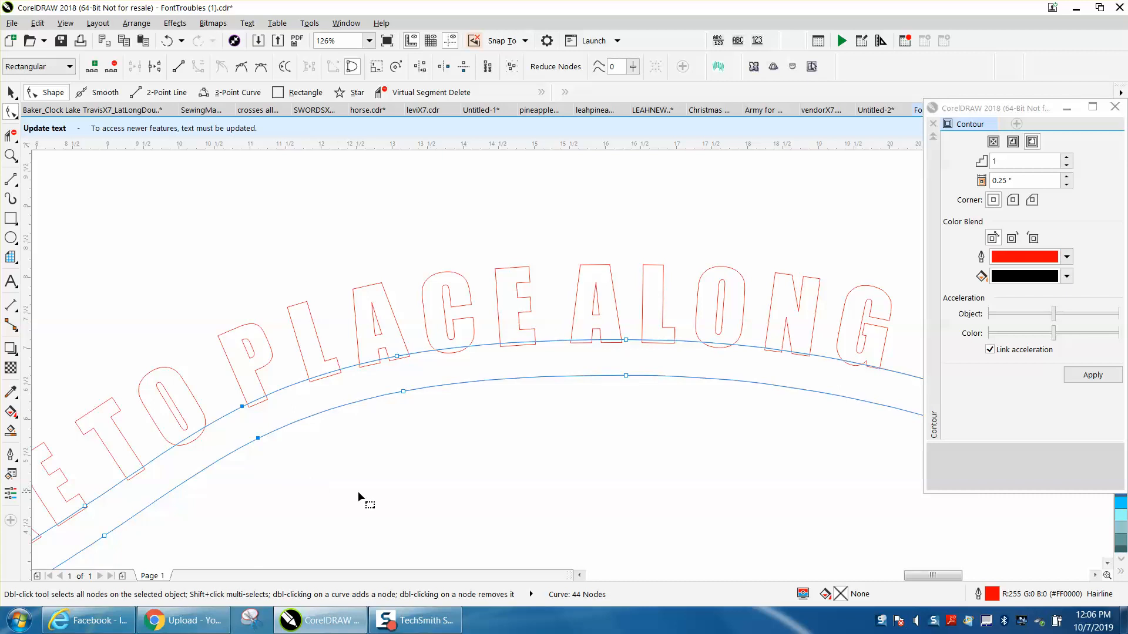
Close the Contour settings to clear the workspace around the band's end after LINE
{"action": "scroll", "coordinate": [527, 523], "scroll_direction": "down", "scroll_amount": 2}
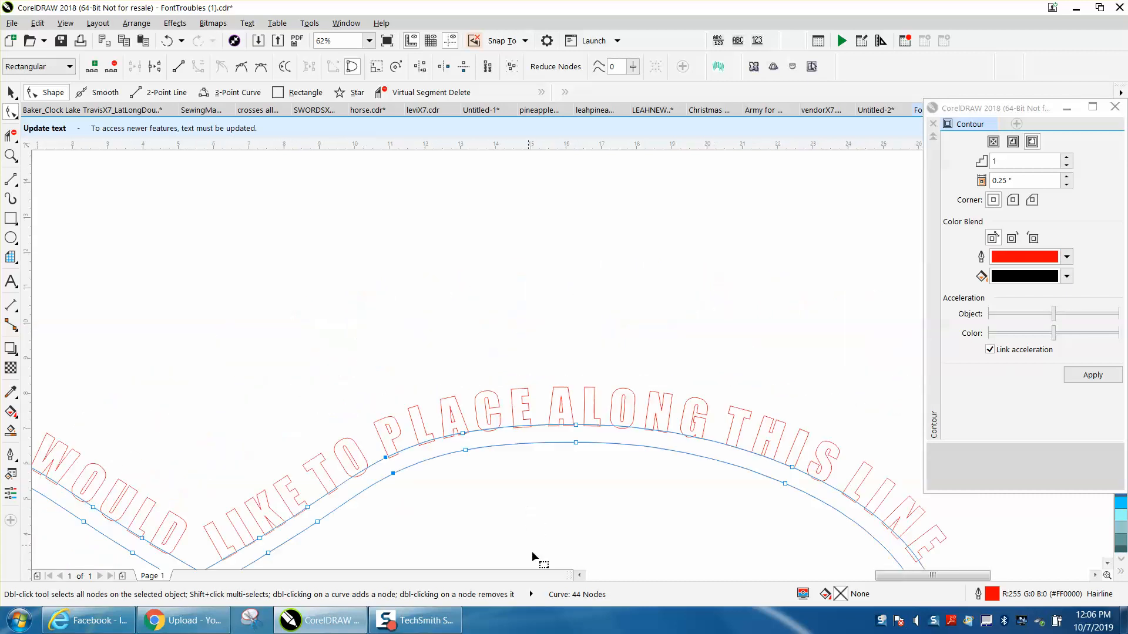
{"action": "left_click_drag", "start_coordinate": [974, 579], "coordinate": [999, 579]}
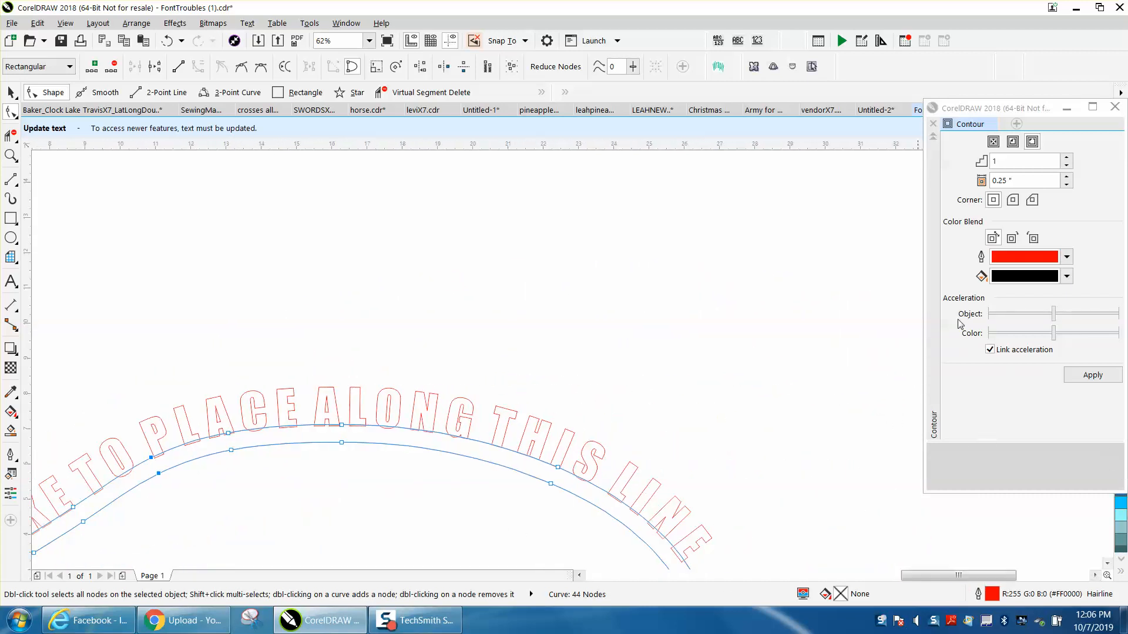
{"action": "left_click", "coordinate": [1115, 107]}
{"action": "scroll", "coordinate": [790, 227], "scroll_direction": "down", "scroll_amount": 2}
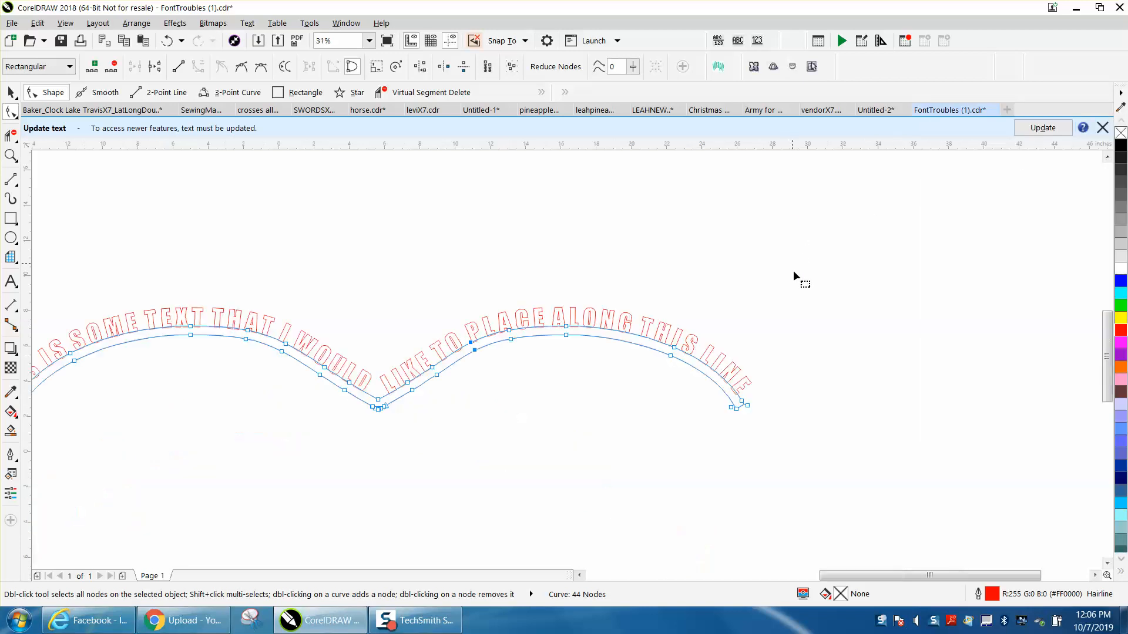
Delete the two surplus nodes just before the band's squared end corners, beyond the E of LINE
{"action": "left_click", "coordinate": [8, 160]}
{"action": "left_click_drag", "start_coordinate": [723, 400], "coordinate": [826, 460]}
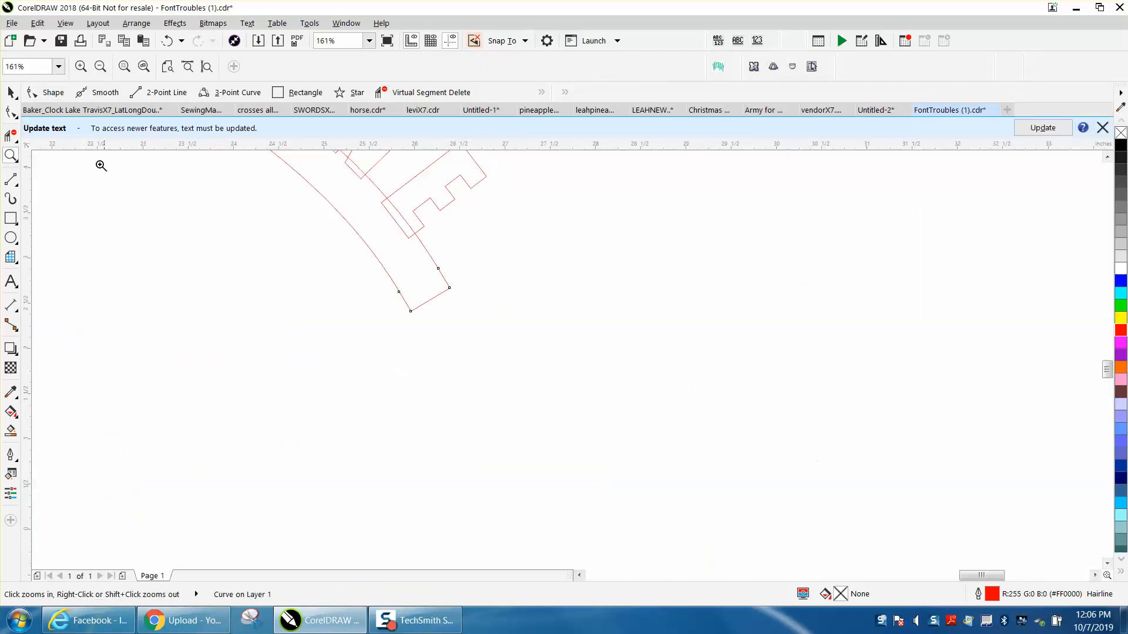
{"action": "left_click", "coordinate": [10, 92]}
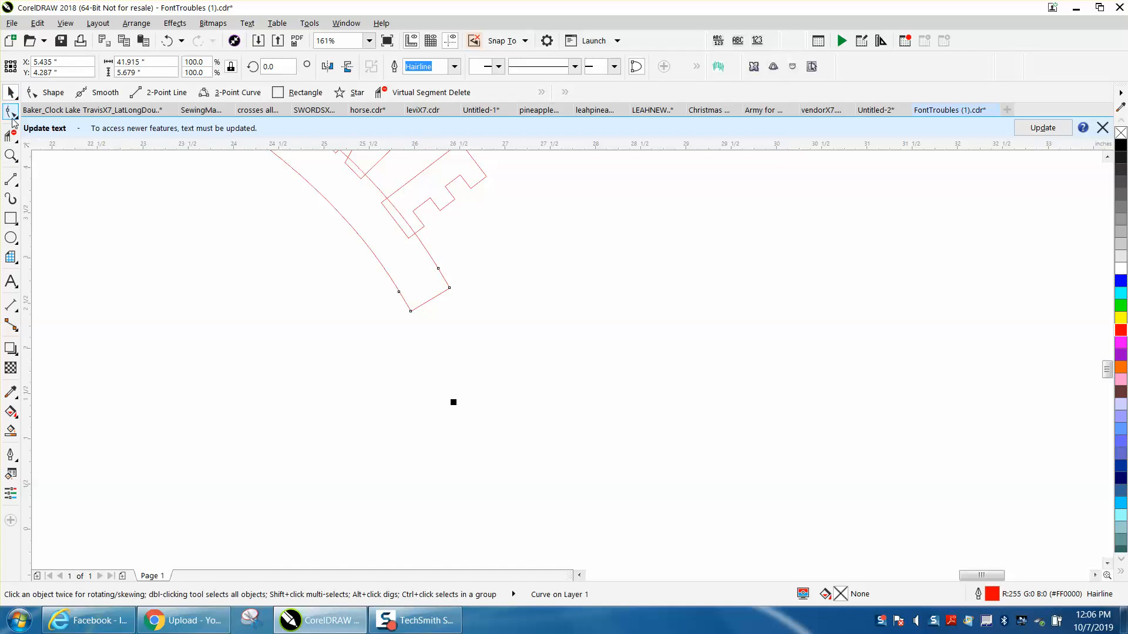
{"action": "left_click", "coordinate": [11, 114]}
{"action": "double_click", "coordinate": [439, 269]}
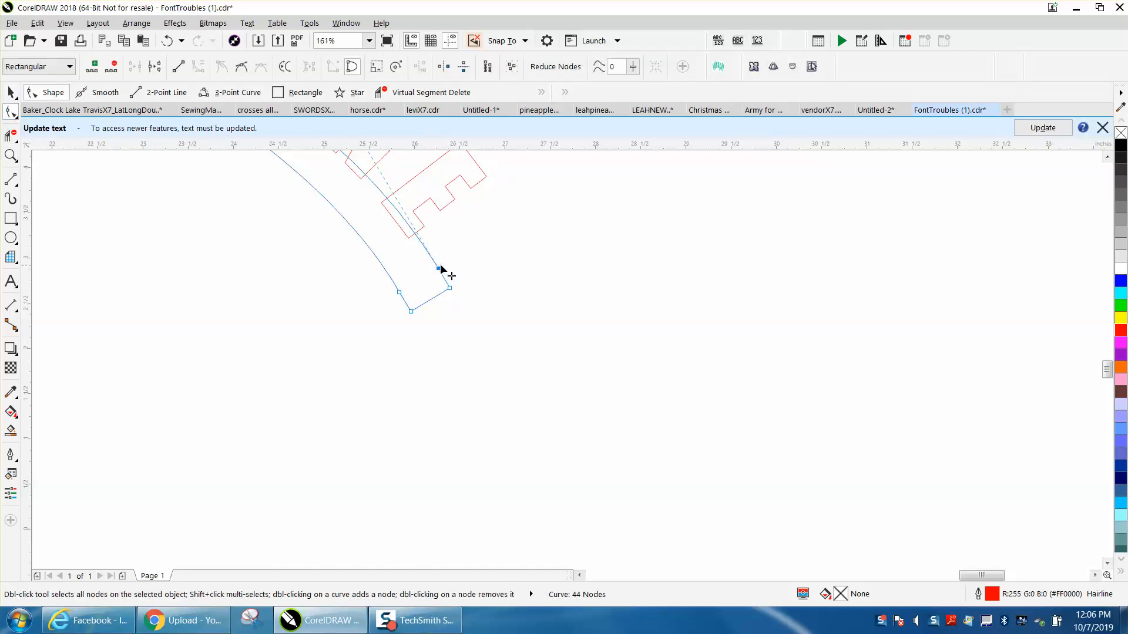
{"action": "double_click", "coordinate": [398, 290]}
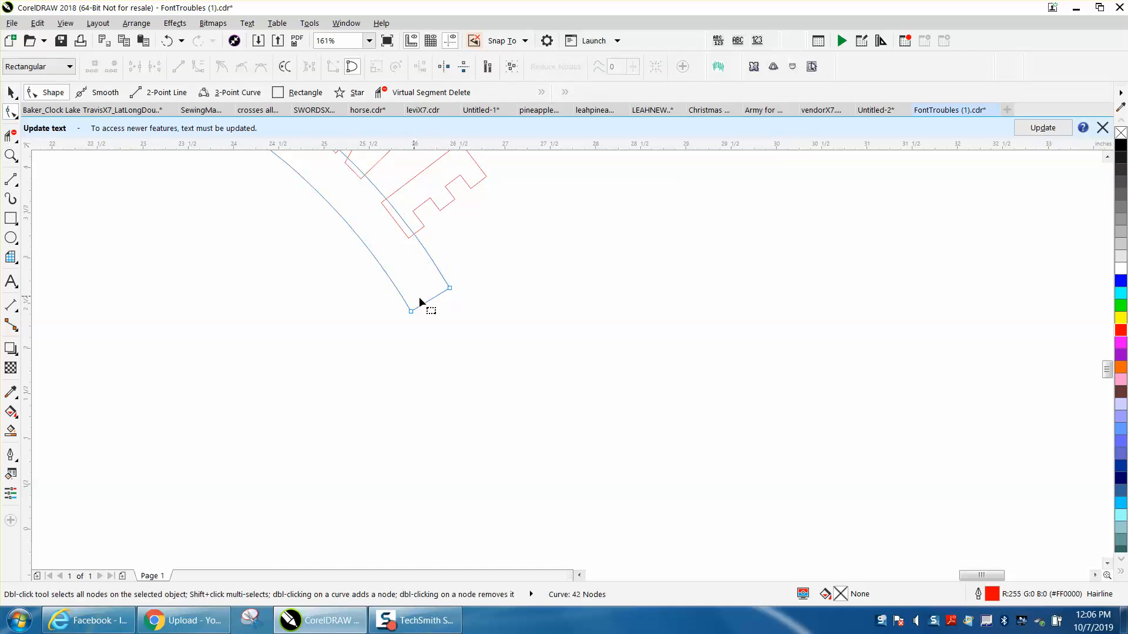
Delete the surplus nodes clustered around the lower edge's V point between WOULD and LIKE, keeping a single corner node
{"action": "scroll", "coordinate": [526, 316], "scroll_direction": "down", "scroll_amount": 4}
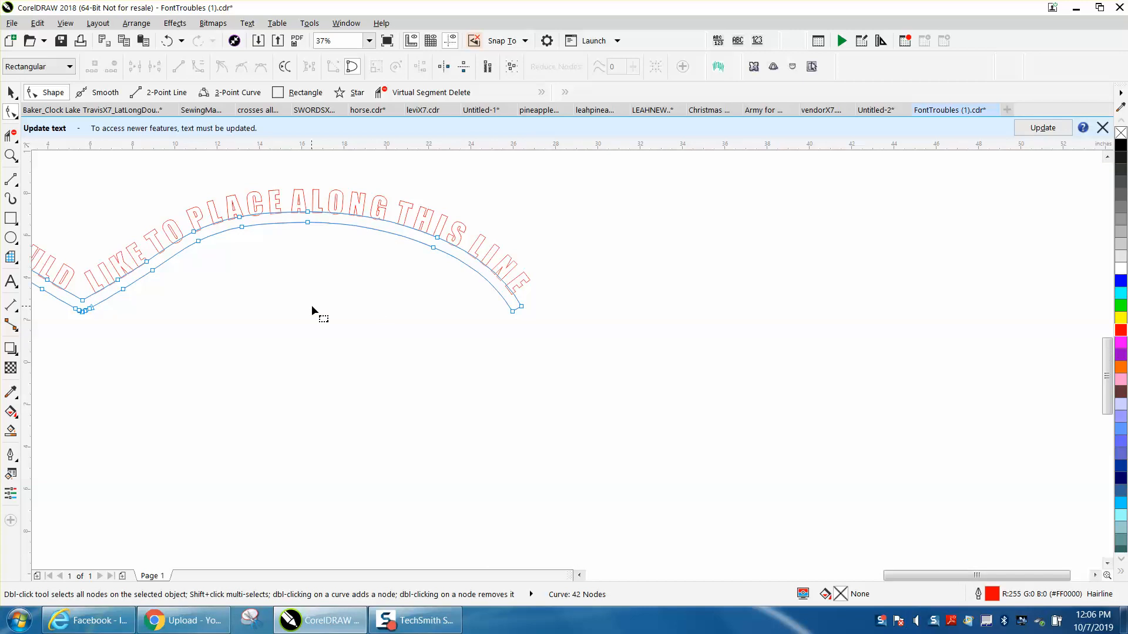
{"action": "scroll", "coordinate": [323, 317], "scroll_direction": "down", "scroll_amount": 2}
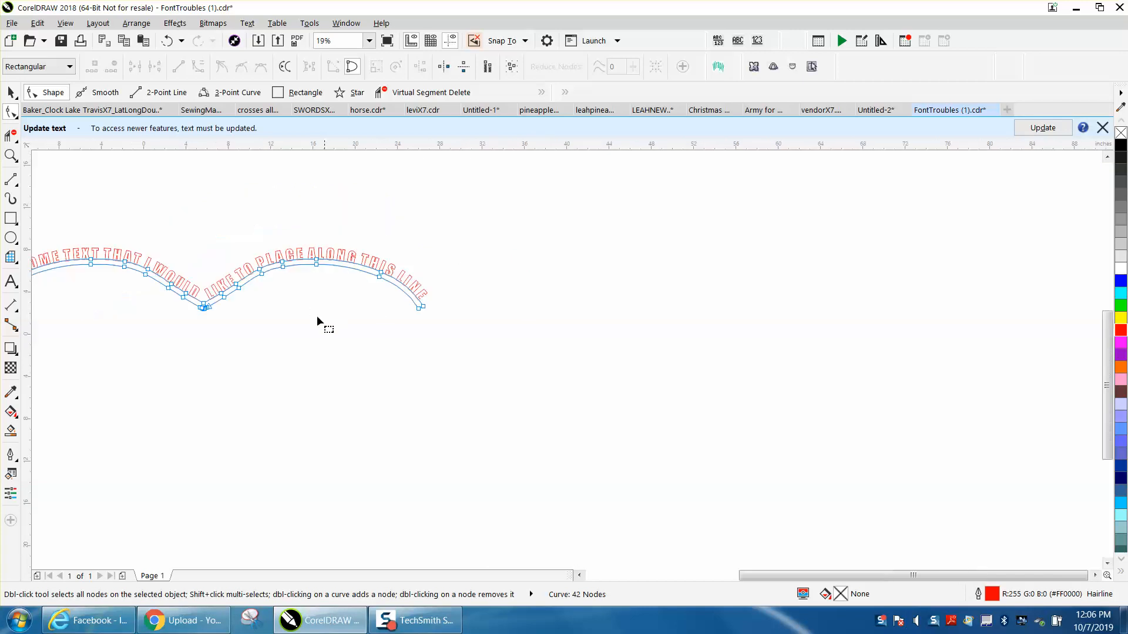
{"action": "left_click", "coordinate": [10, 155]}
{"action": "left_click_drag", "start_coordinate": [167, 267], "coordinate": [278, 327]}
{"action": "left_click", "coordinate": [11, 112]}
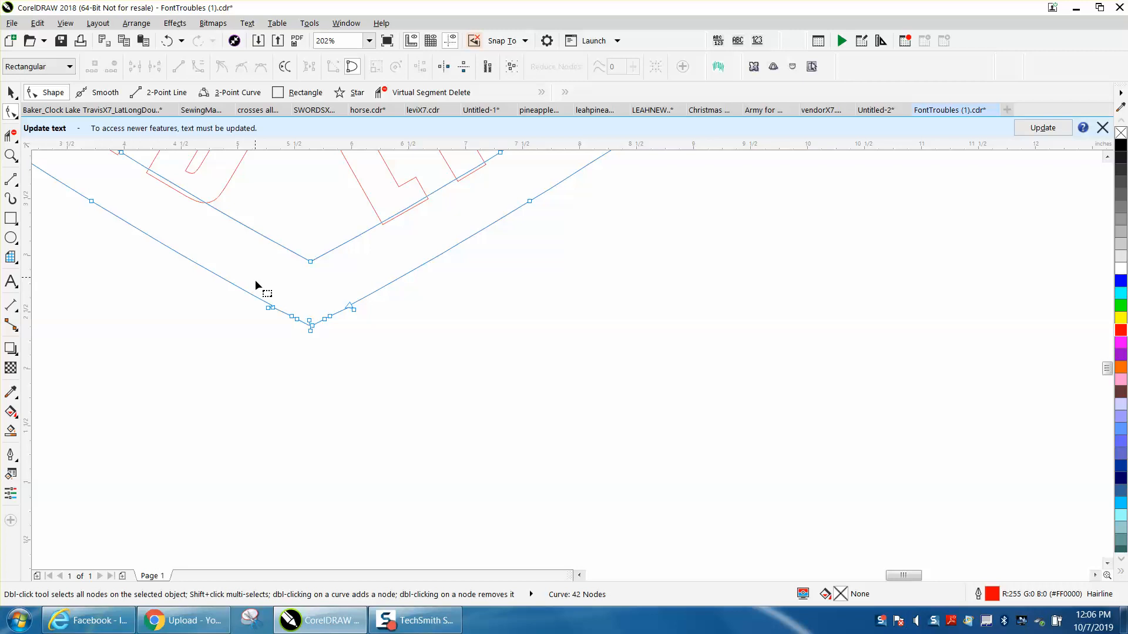
{"action": "left_click_drag", "start_coordinate": [301, 331], "coordinate": [302, 332]}
{"action": "key", "text": "Delete"}
{"action": "left_click_drag", "start_coordinate": [325, 343], "coordinate": [324, 343]}
{"action": "key", "text": "Delete"}
{"action": "double_click", "coordinate": [311, 332]}
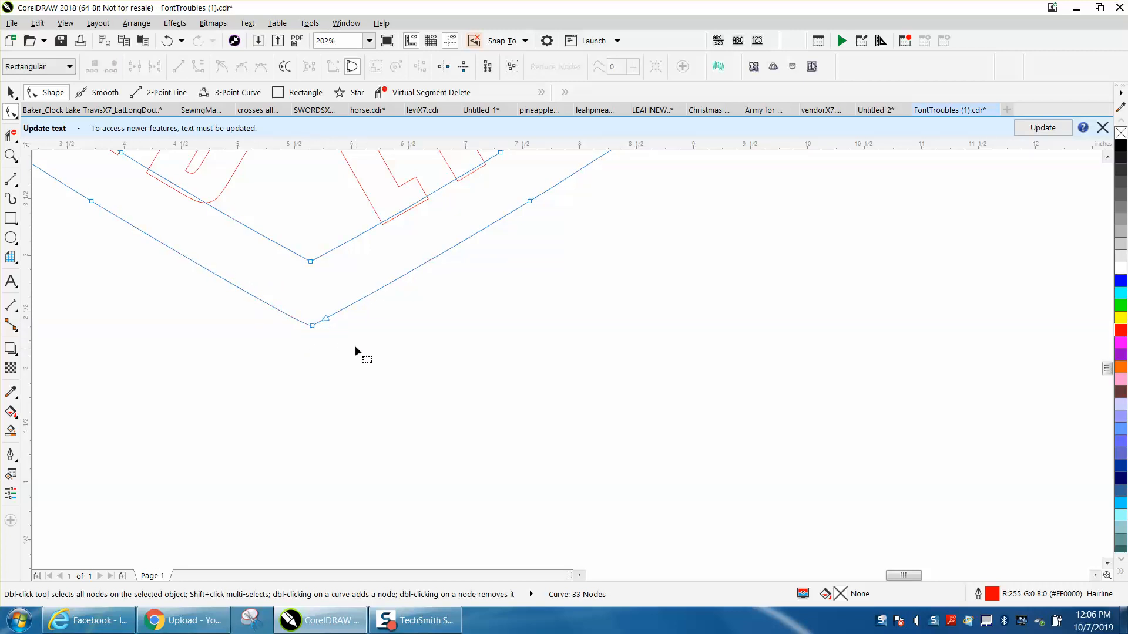
{"action": "double_click", "coordinate": [327, 318]}
Delete the two surplus nodes near the band's starting end, beside the T of the first THIS
{"action": "scroll", "coordinate": [390, 311], "scroll_direction": "down", "scroll_amount": 4}
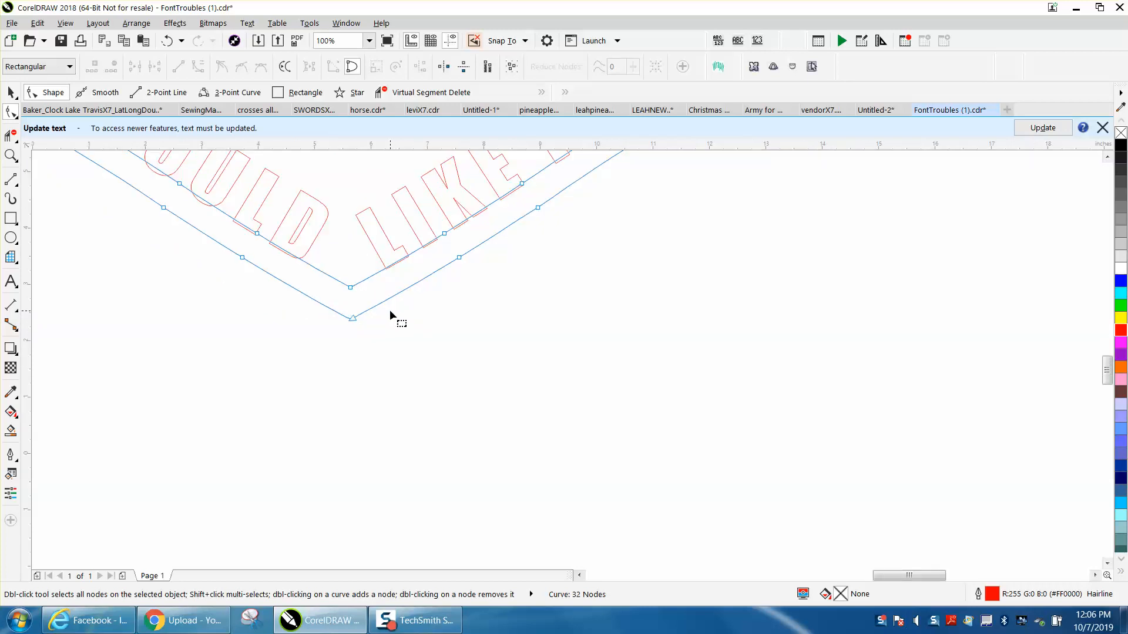
{"action": "scroll", "coordinate": [392, 310], "scroll_direction": "down", "scroll_amount": 2}
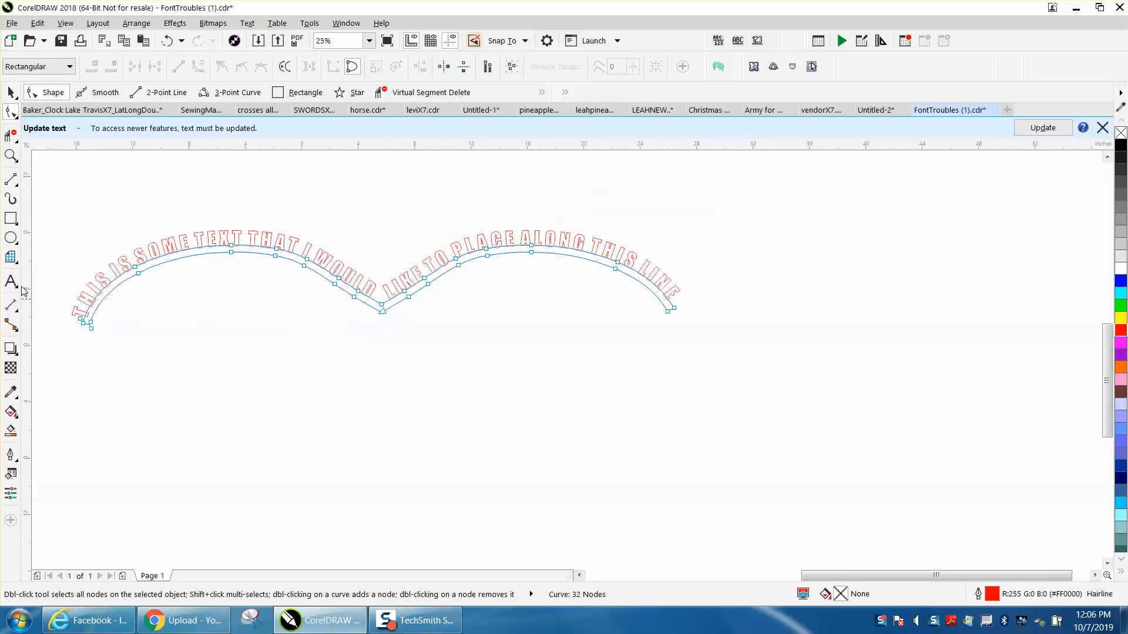
{"action": "left_click", "coordinate": [11, 155]}
{"action": "left_click_drag", "start_coordinate": [60, 290], "coordinate": [184, 357]}
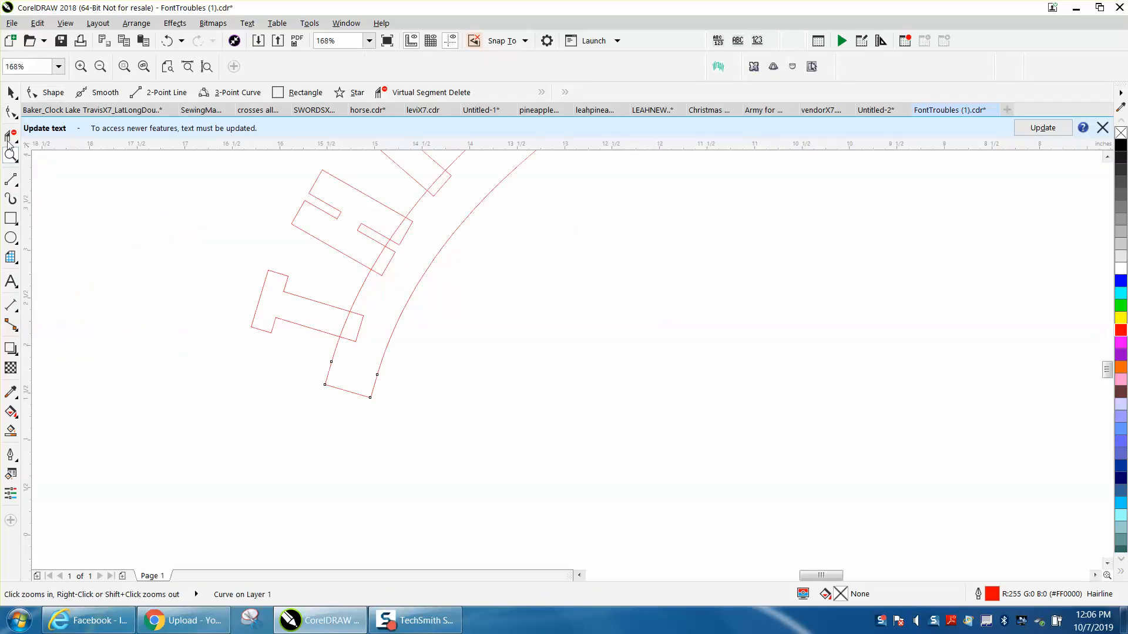
{"action": "left_click", "coordinate": [11, 111]}
{"action": "left_click_drag", "start_coordinate": [313, 353], "coordinate": [383, 376]}
{"action": "key", "text": "Delete"}
Select all the outlined letters together with the band and weld them into one shape
{"action": "scroll", "coordinate": [335, 350], "scroll_direction": "down", "scroll_amount": 2}
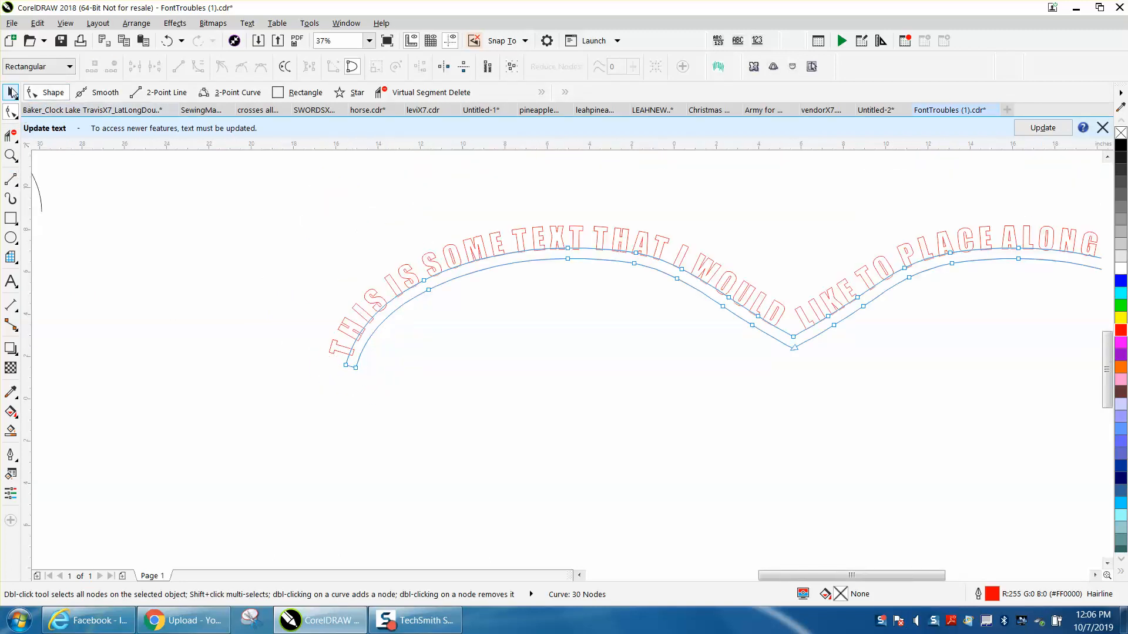
{"action": "left_click", "coordinate": [12, 92]}
{"action": "scroll", "coordinate": [281, 220], "scroll_direction": "down", "scroll_amount": 1}
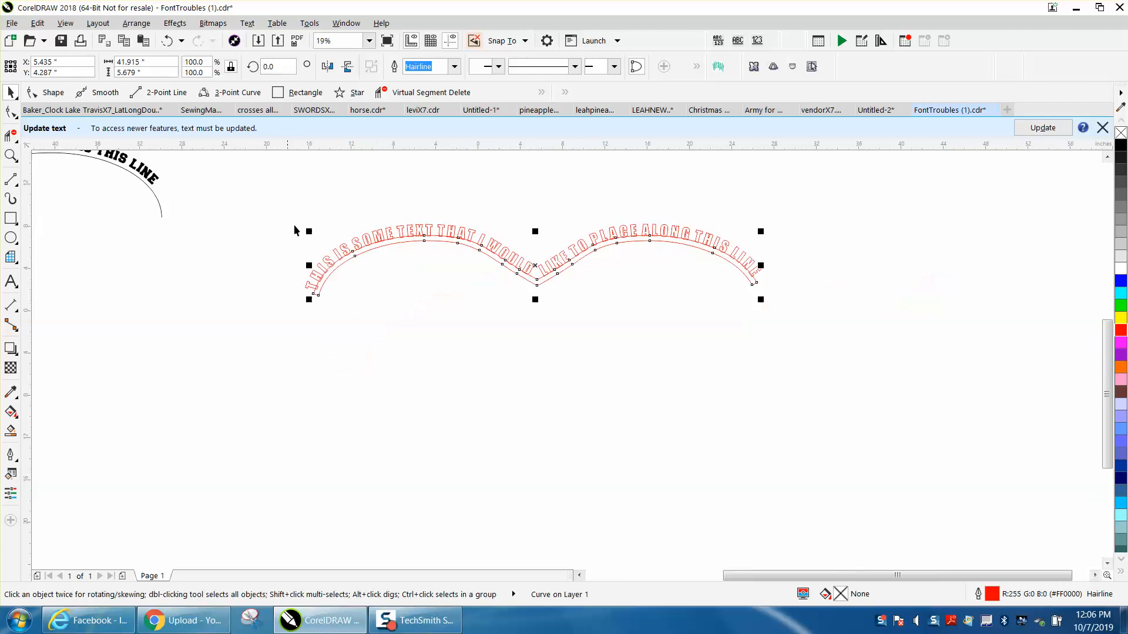
{"action": "left_click", "coordinate": [401, 234]}
{"action": "left_click_drag", "start_coordinate": [296, 187], "coordinate": [827, 361]}
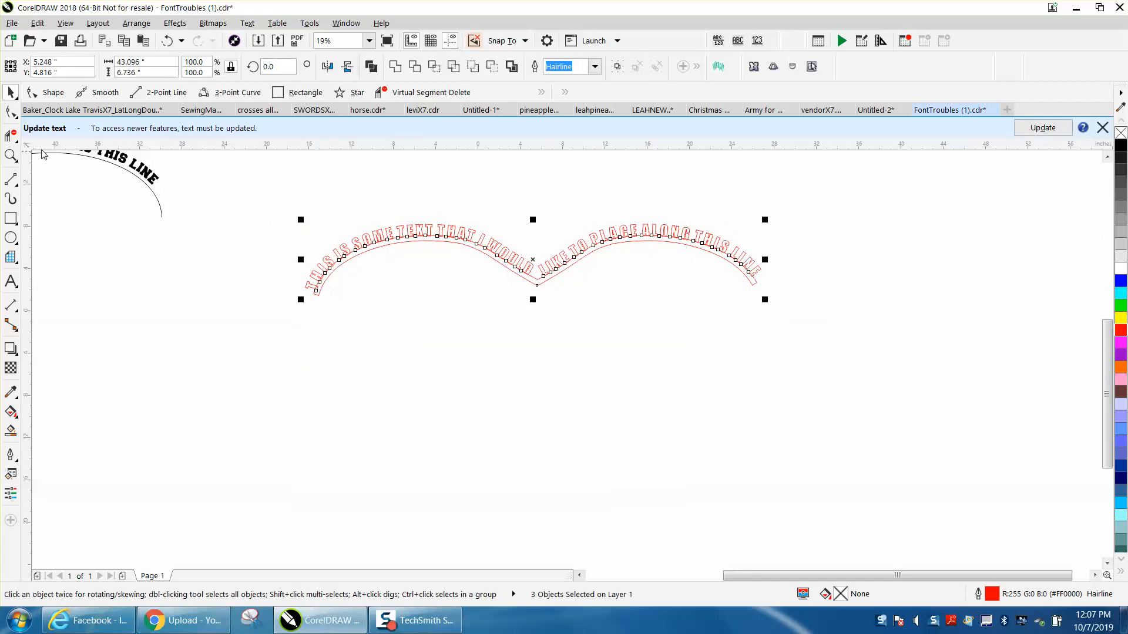
{"action": "left_click", "coordinate": [11, 155]}
{"action": "left_click_drag", "start_coordinate": [272, 177], "coordinate": [957, 399]}
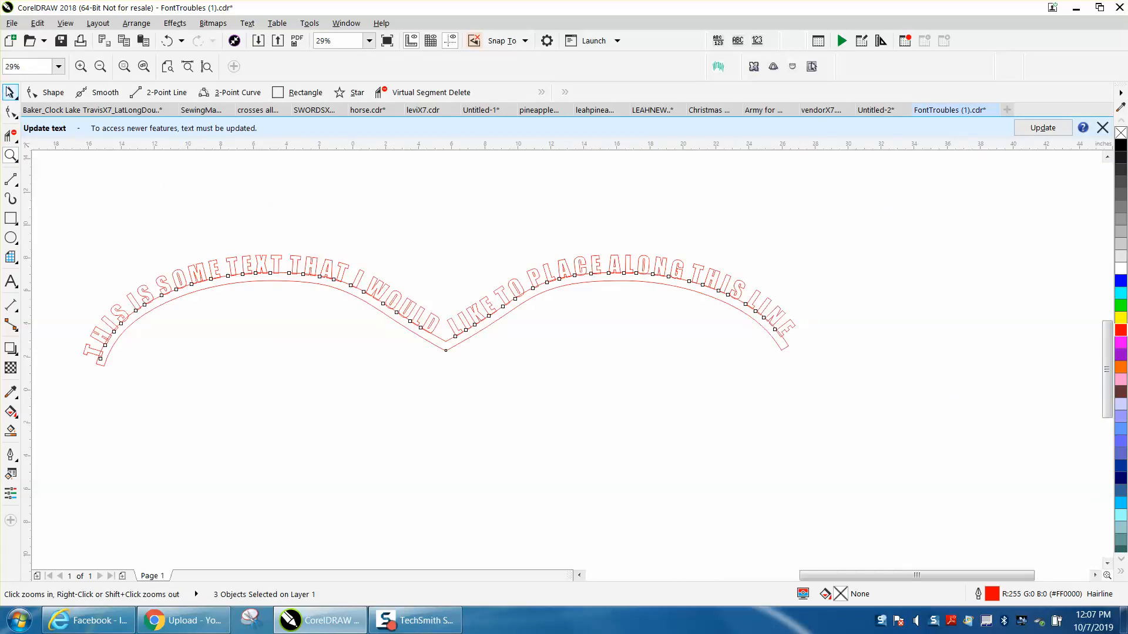
{"action": "left_click", "coordinate": [10, 93]}
{"action": "left_click_drag", "start_coordinate": [51, 195], "coordinate": [811, 442]}
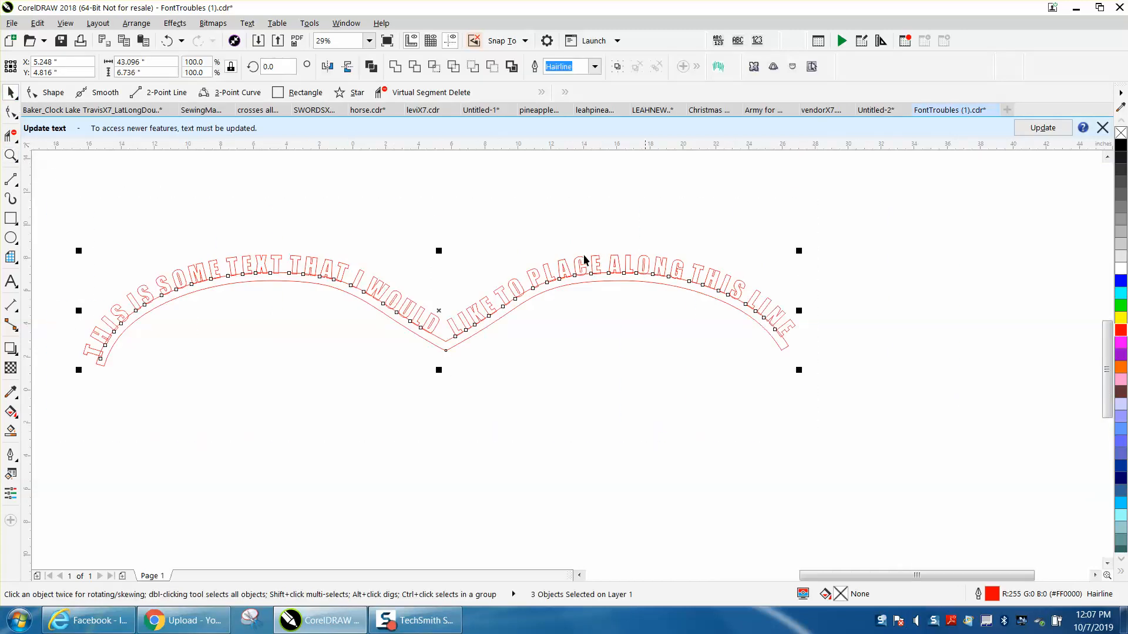
{"action": "left_click", "coordinate": [395, 66]}
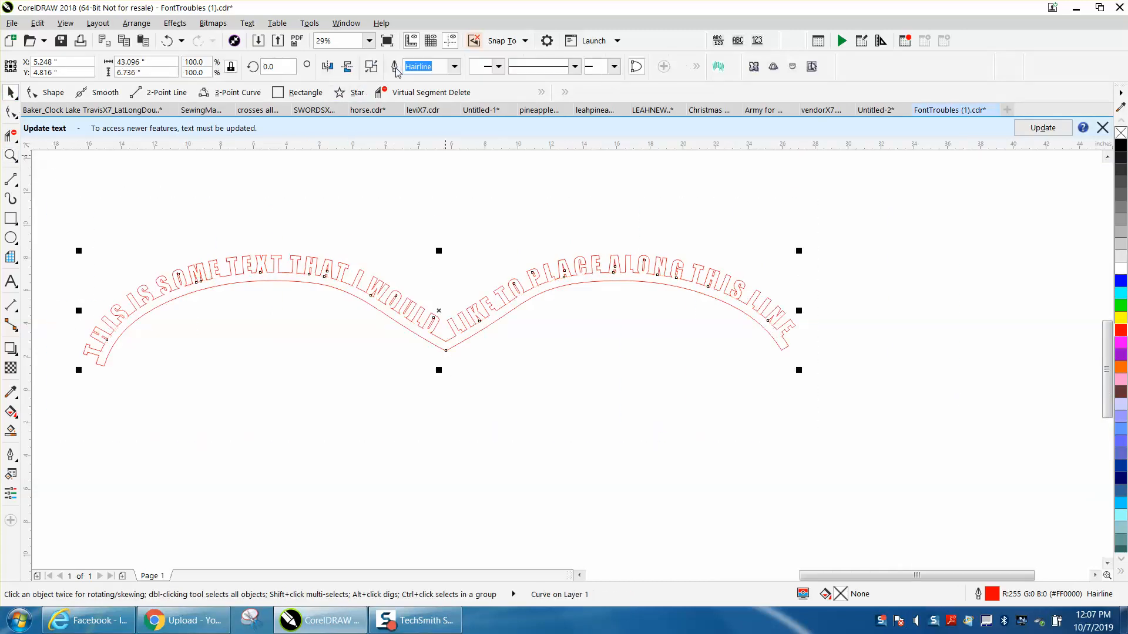
Smart Fill the enclosed area of the welded text and band with black and no outline
{"action": "left_click", "coordinate": [457, 210]}
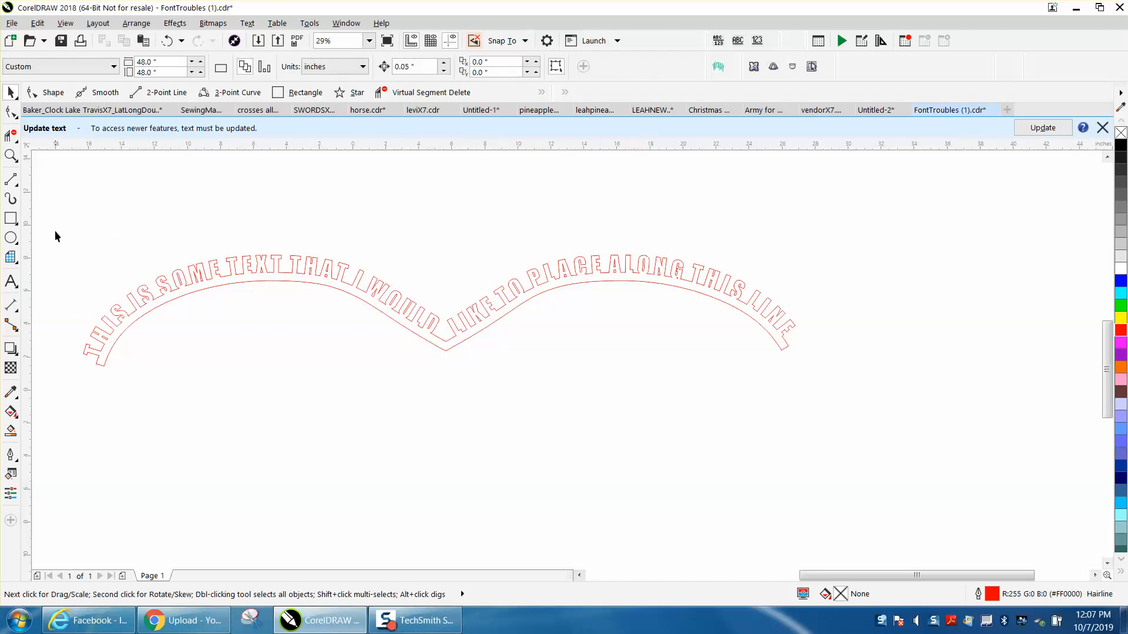
{"action": "left_click", "coordinate": [10, 430]}
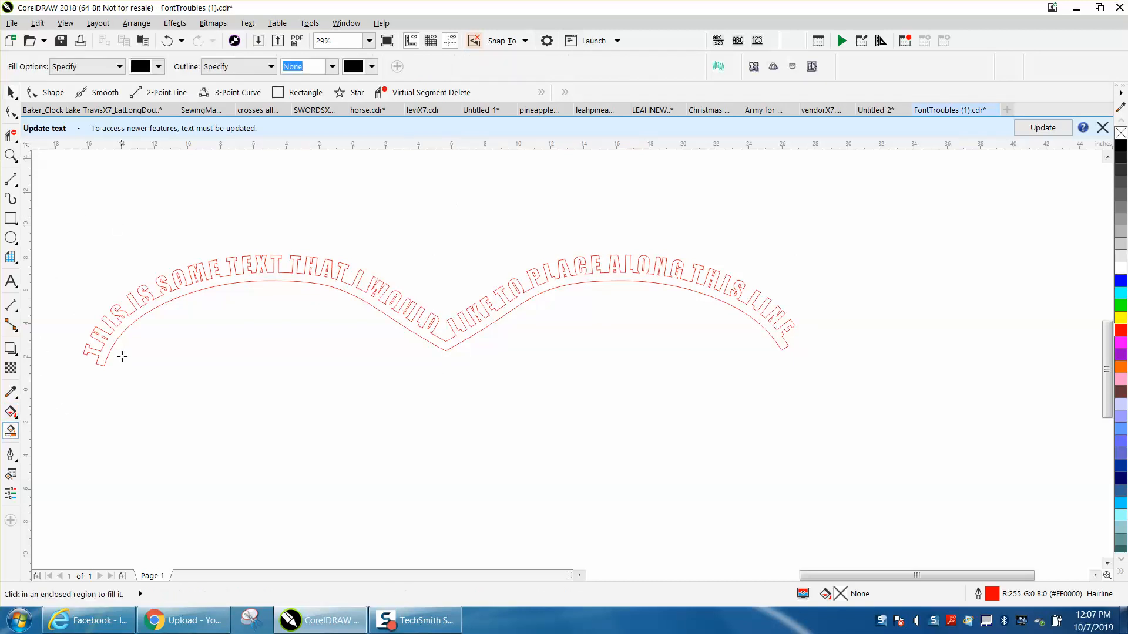
{"action": "left_click", "coordinate": [133, 320]}
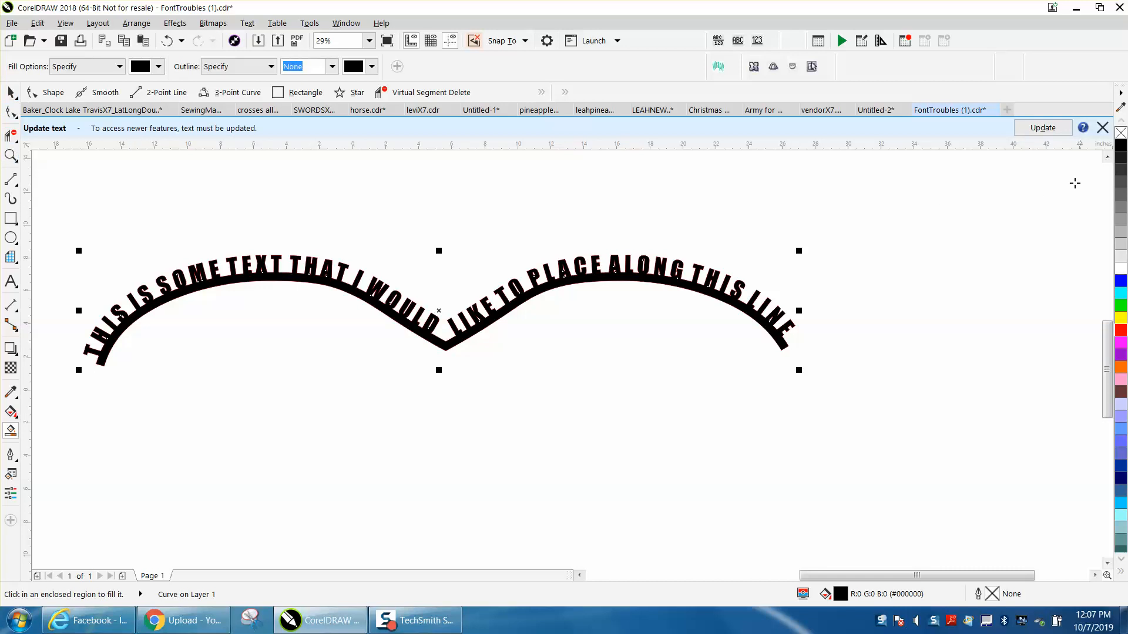
{"action": "left_click", "coordinate": [11, 155]}
{"action": "left_click_drag", "start_coordinate": [317, 247], "coordinate": [844, 425]}
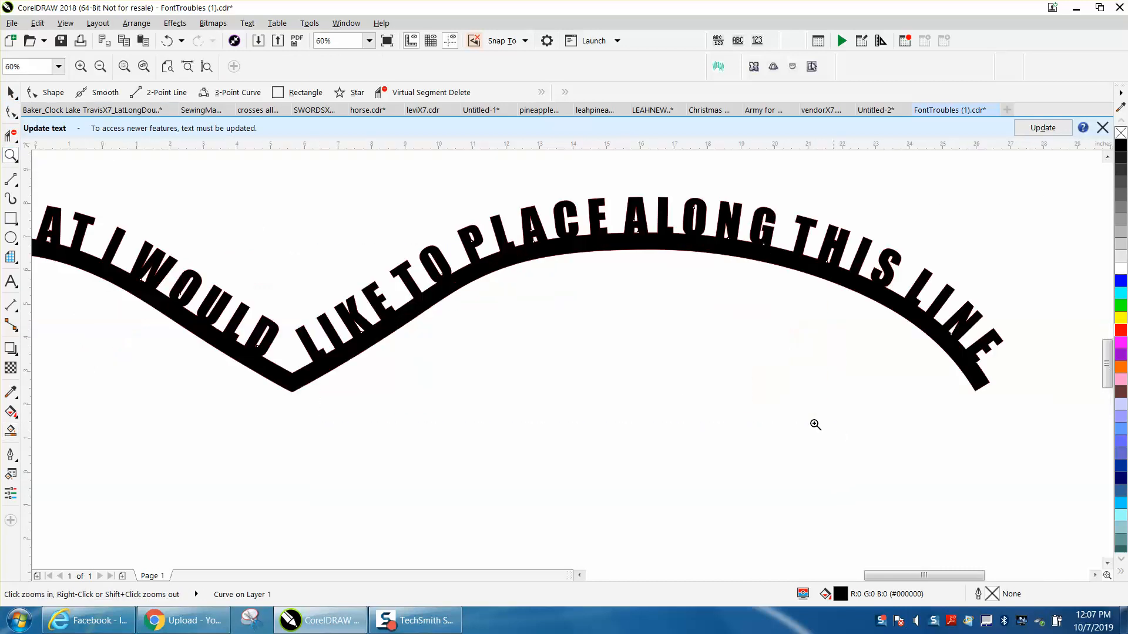
{"action": "right_click", "coordinate": [642, 416]}
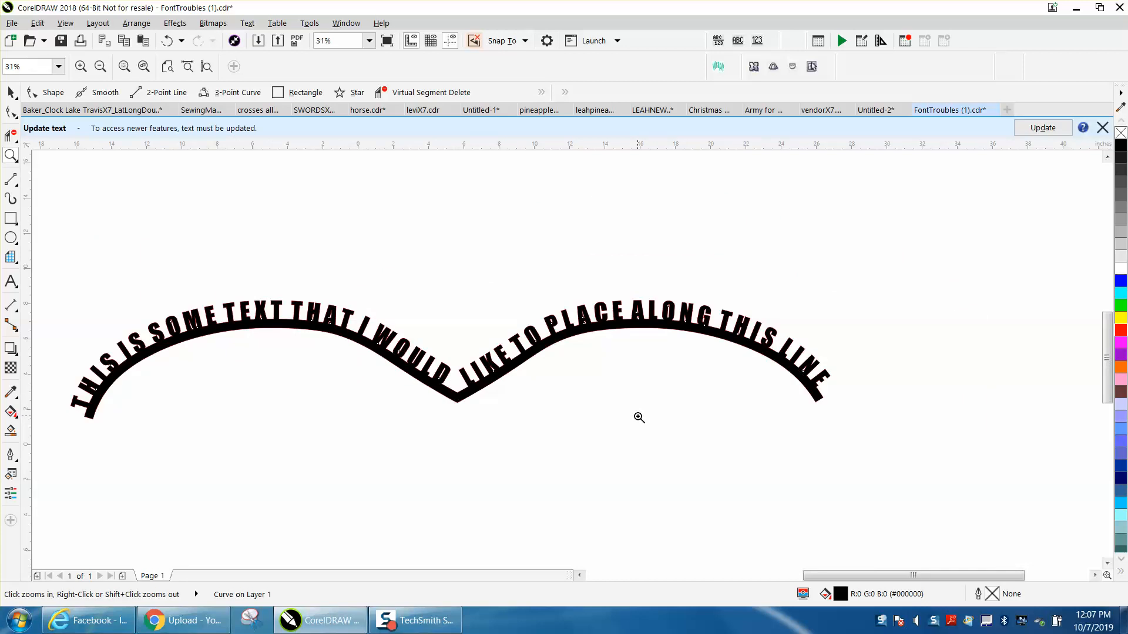